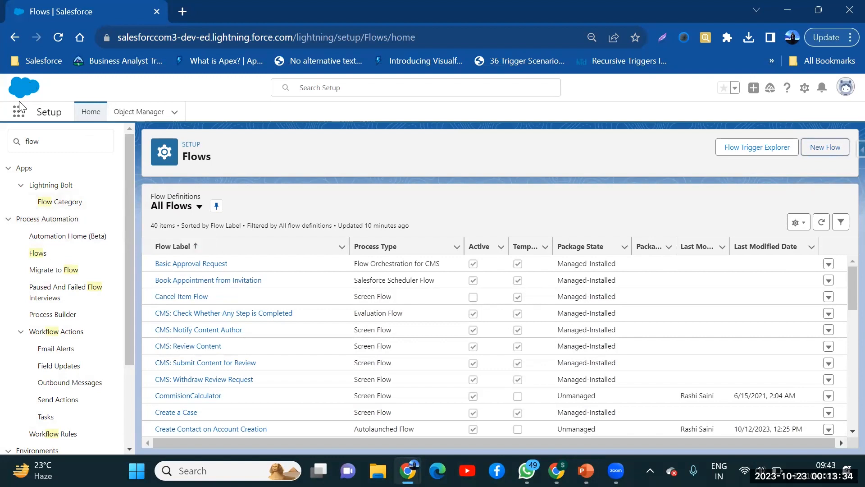
- Open the Contacts list by searching the available apps and items for "conta", and dismiss the Intelligence View tip
{"action": "left_click", "coordinate": [22, 114]}
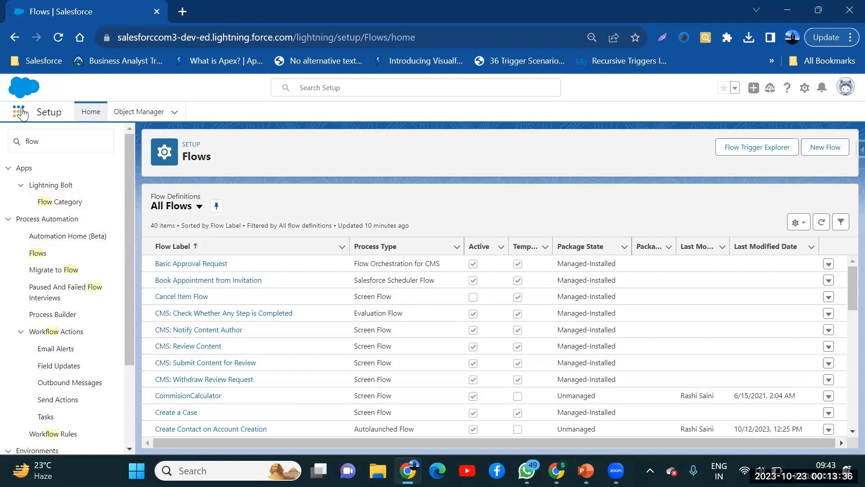
{"action": "left_click", "coordinate": [22, 118]}
{"action": "left_click", "coordinate": [22, 118]}
{"action": "left_click", "coordinate": [23, 117]}
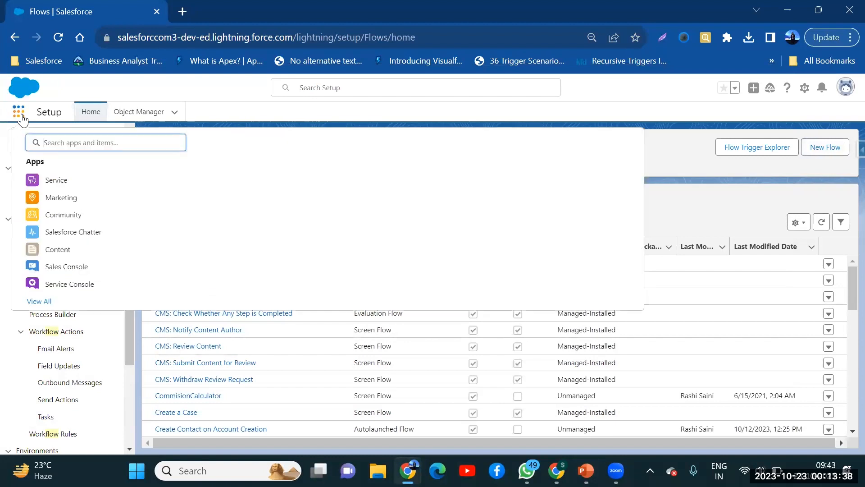
{"action": "type", "text": "conta"}
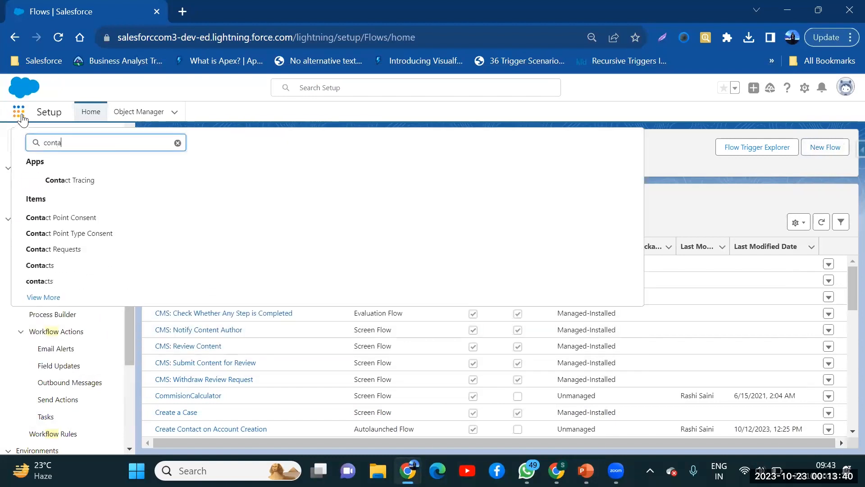
{"action": "left_click", "coordinate": [40, 268]}
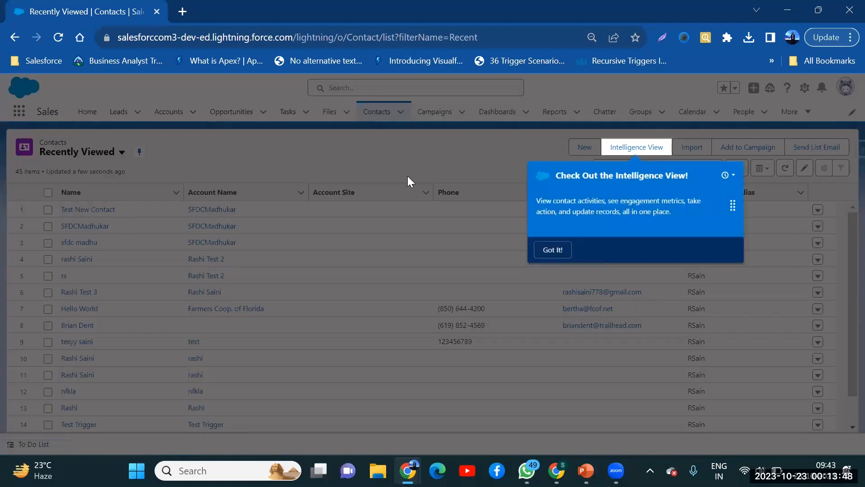
{"action": "left_click", "coordinate": [554, 296]}
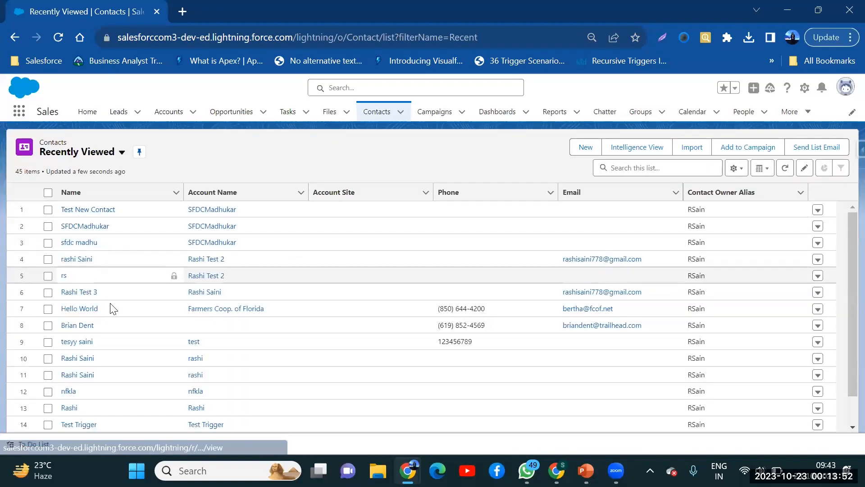
{"action": "scroll", "coordinate": [103, 403], "scroll_direction": "down", "scroll_amount": 3}
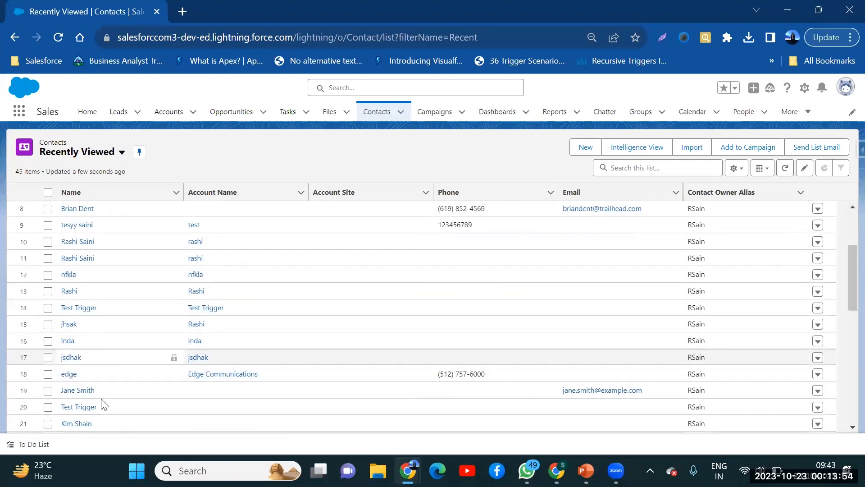
- Open the Contact object's setup and show its Fields & Relationships
{"action": "left_click", "coordinate": [805, 88]}
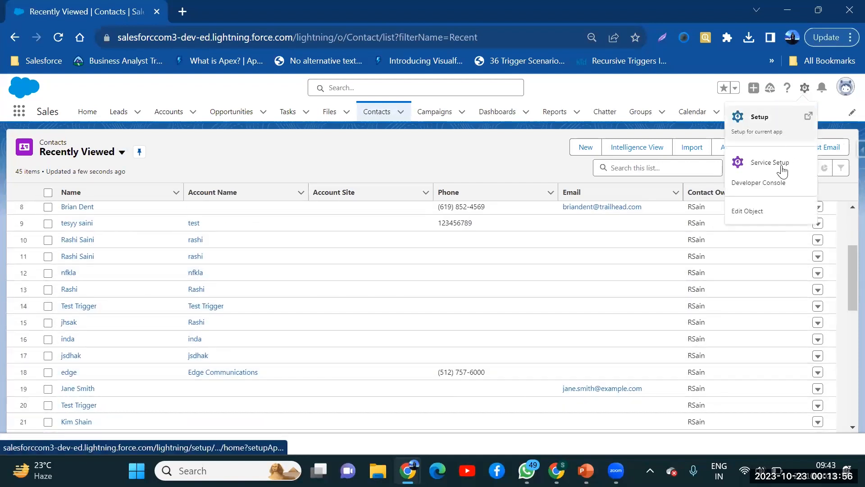
{"action": "left_click", "coordinate": [762, 216]}
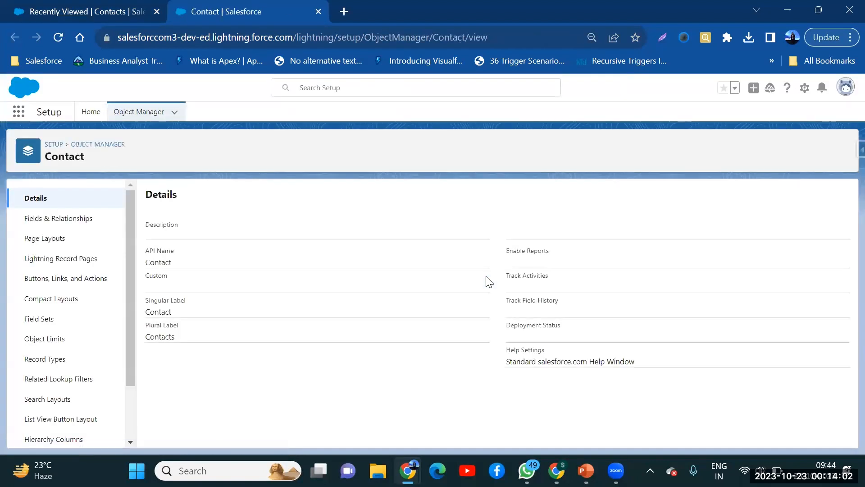
{"action": "left_click", "coordinate": [83, 225]}
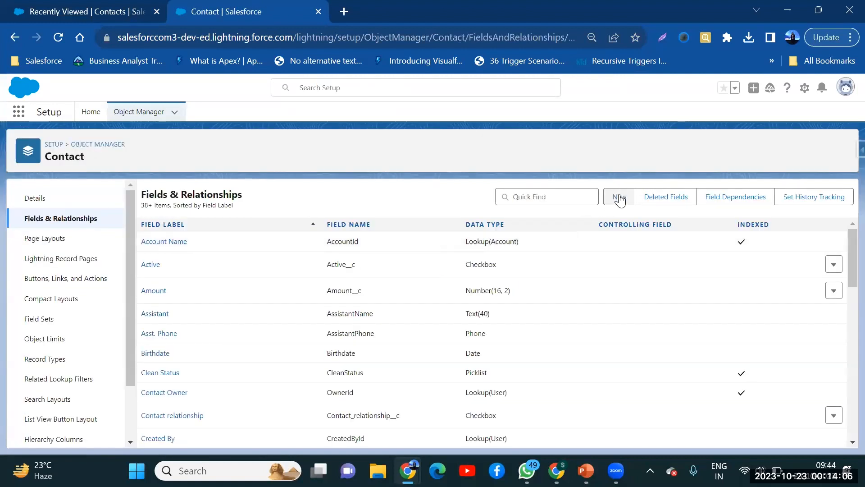
- Start a new custom field on the Contact object with the Checkbox data type
{"action": "left_click", "coordinate": [619, 197]}
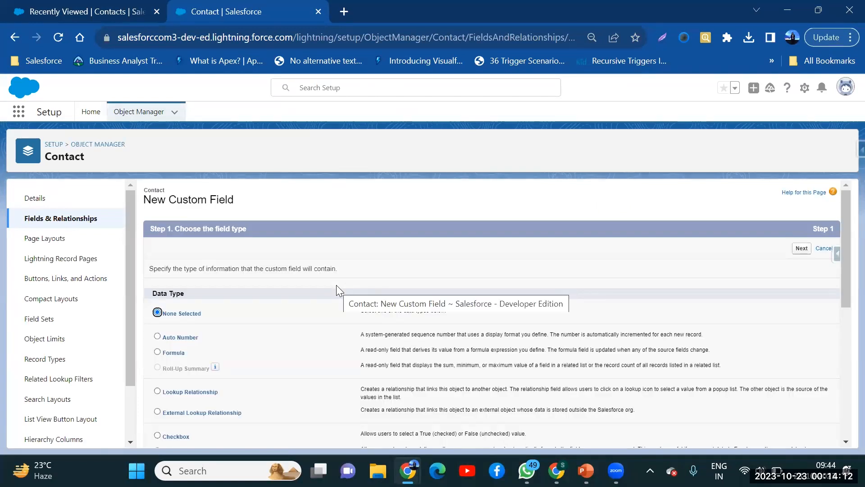
{"action": "scroll", "coordinate": [276, 317], "scroll_direction": "down", "scroll_amount": 2}
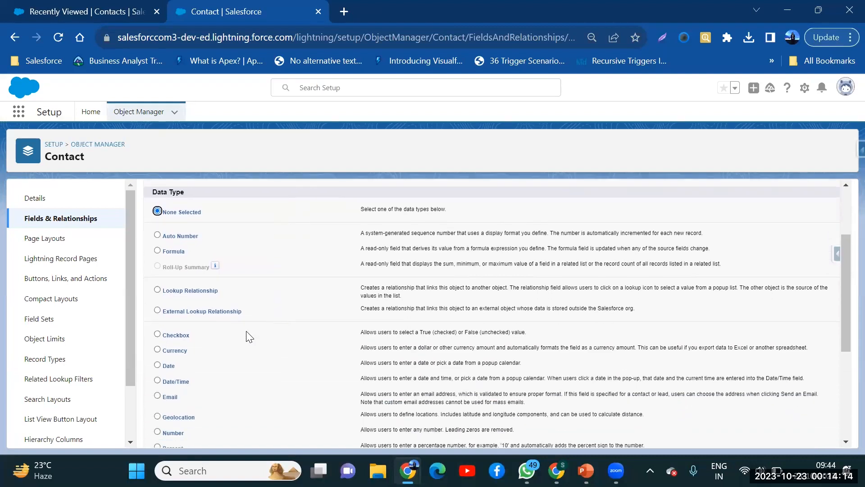
{"action": "left_click", "coordinate": [157, 334]}
{"action": "scroll", "coordinate": [666, 284], "scroll_direction": "up", "scroll_amount": 2}
{"action": "left_click", "coordinate": [801, 247]}
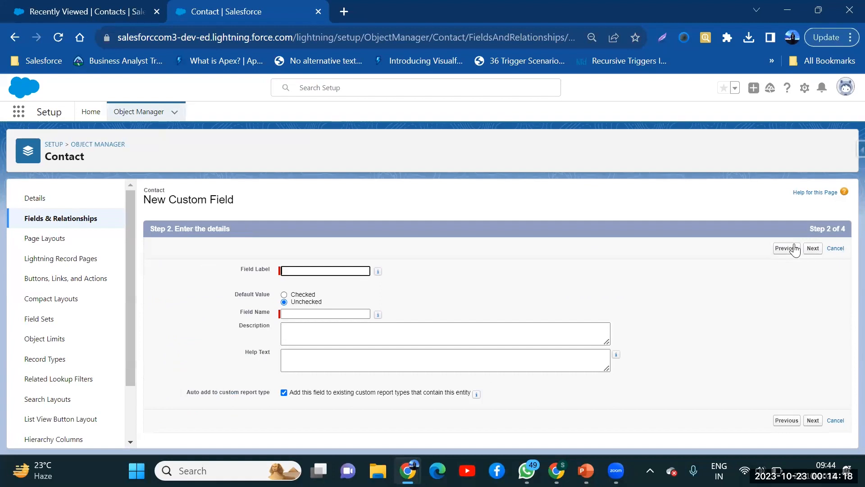
- Label the checkbox field Delete Contact with field name Delete_Contact, keep the remaining defaults including all page layouts, and save it
{"action": "type", "text": "Delete Contact"}
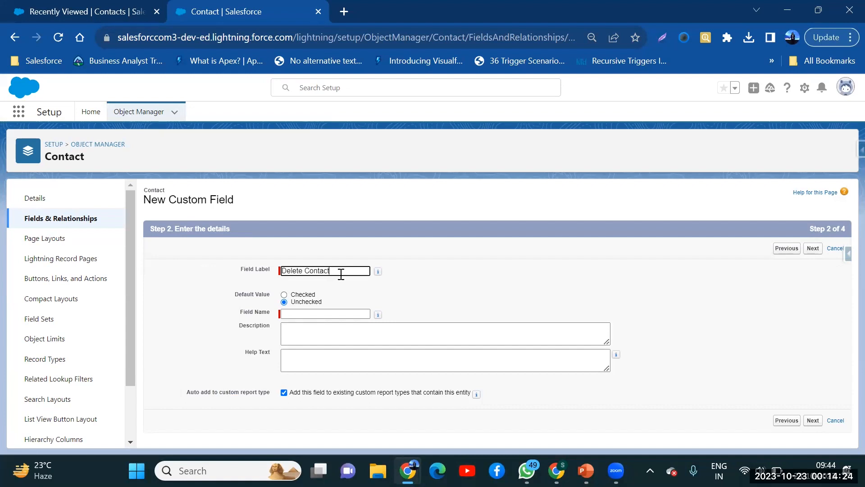
{"action": "left_click", "coordinate": [314, 315]}
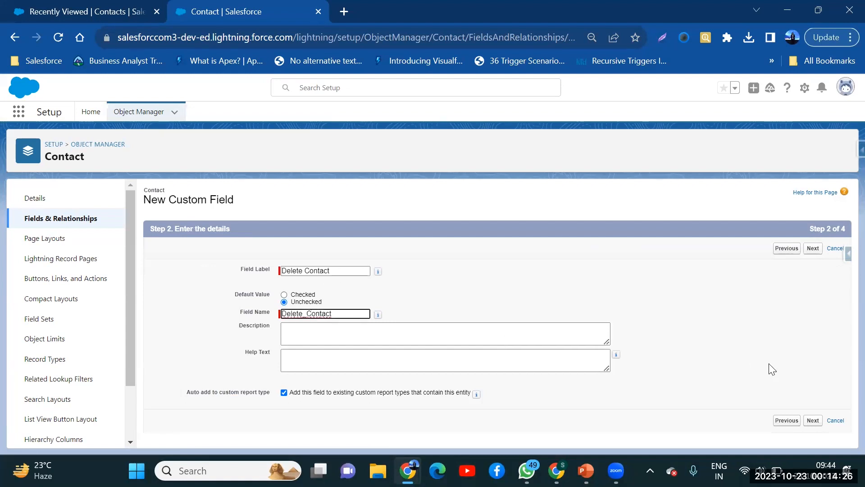
{"action": "left_click", "coordinate": [813, 249]}
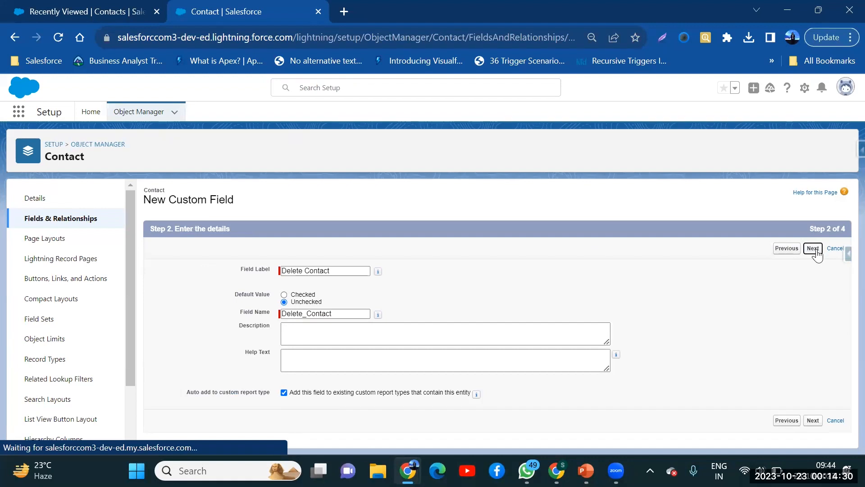
{"action": "left_click", "coordinate": [794, 249]}
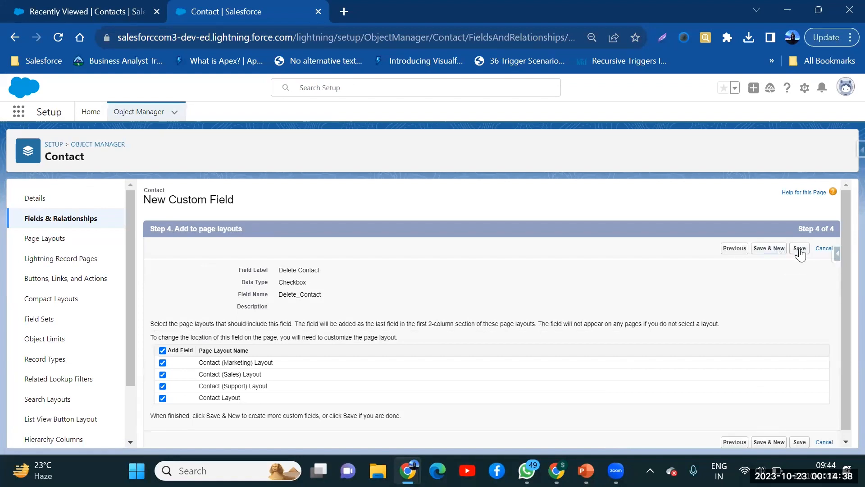
{"action": "left_click", "coordinate": [800, 249]}
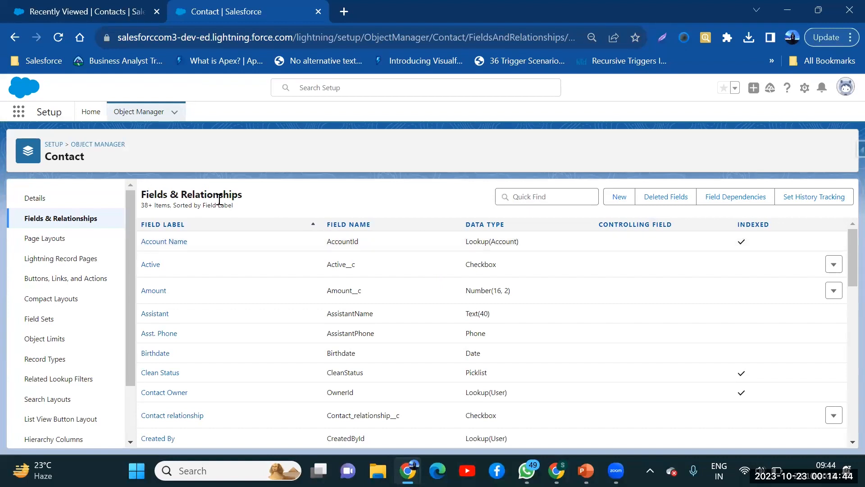
- Return to the Contacts list and show the Delete Contact field in the details of the Test New Contact record
{"action": "left_click", "coordinate": [27, 12]}
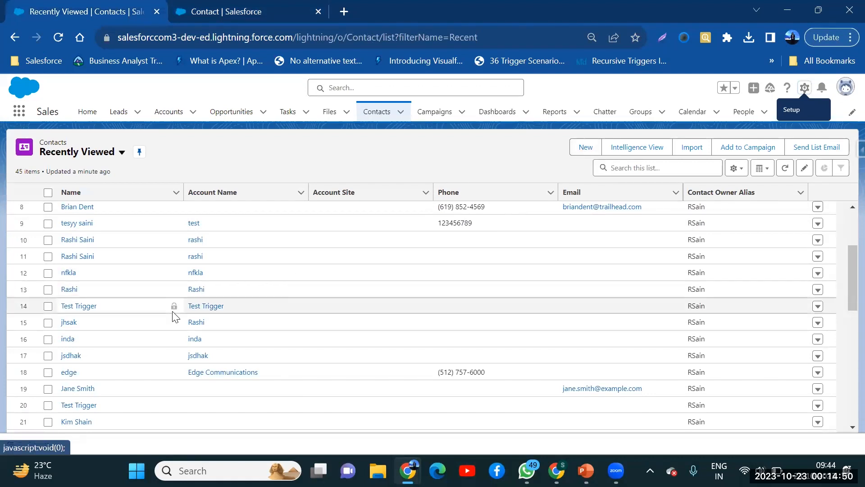
{"action": "scroll", "coordinate": [174, 311], "scroll_direction": "up", "scroll_amount": 3}
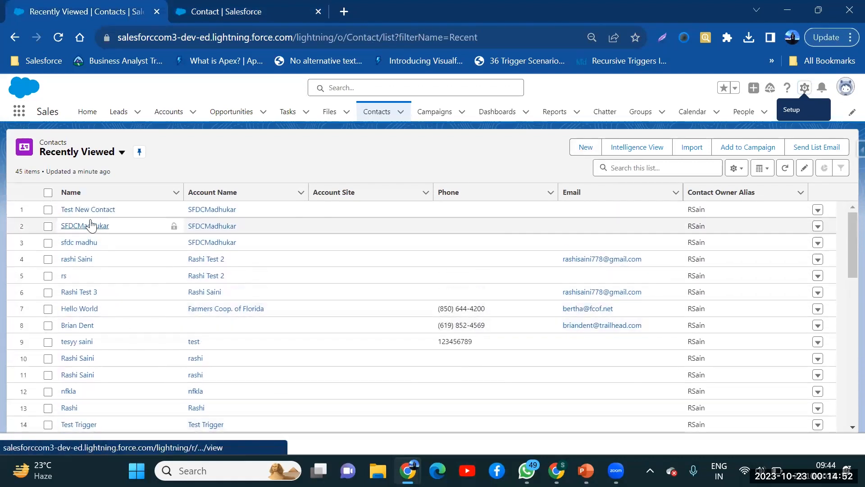
{"action": "left_click", "coordinate": [90, 210]}
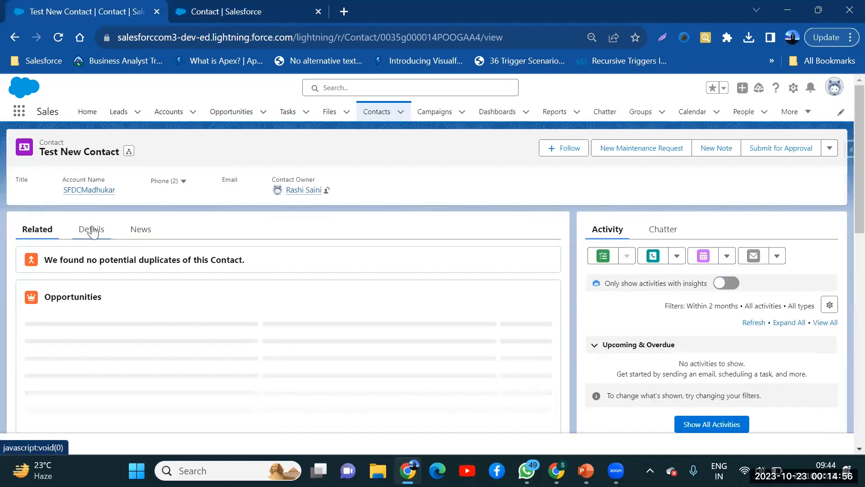
{"action": "left_click", "coordinate": [91, 231]}
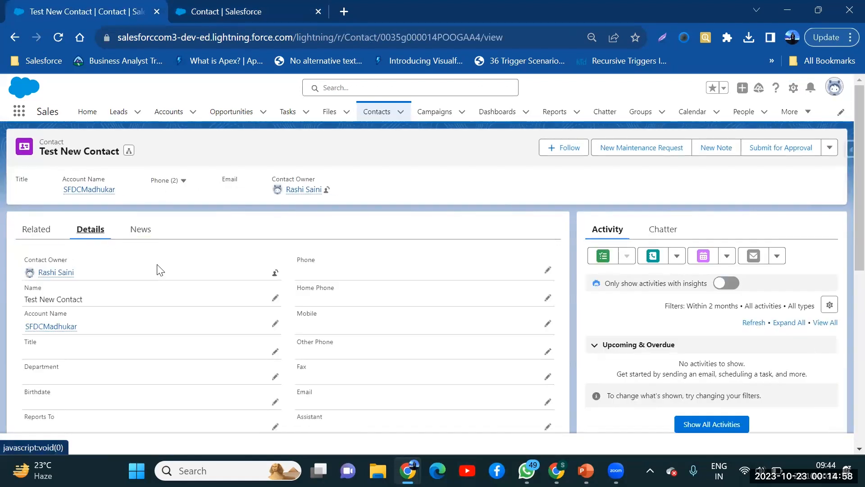
{"action": "scroll", "coordinate": [158, 270], "scroll_direction": "down", "scroll_amount": 10}
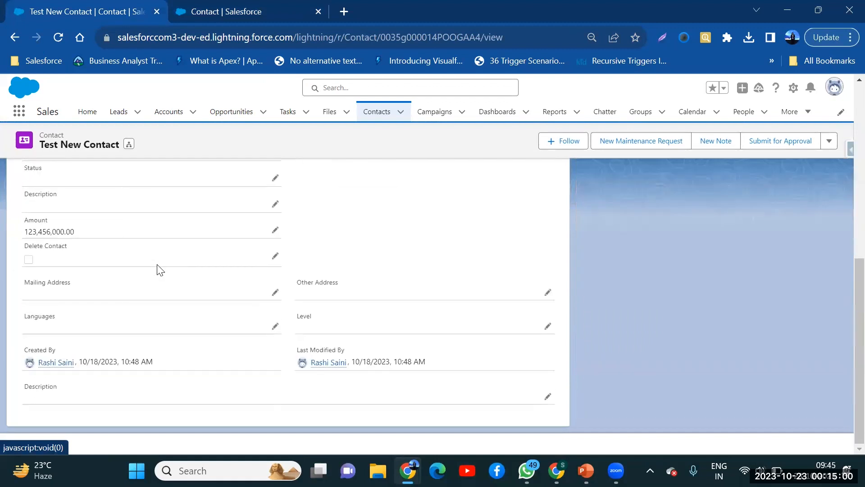
- Enable the Delete Contact checkbox on the Test New Contact record and save the record
{"action": "left_click", "coordinate": [275, 255]}
{"action": "left_click", "coordinate": [32, 269]}
{"action": "scroll", "coordinate": [237, 357], "scroll_direction": "down", "scroll_amount": 5}
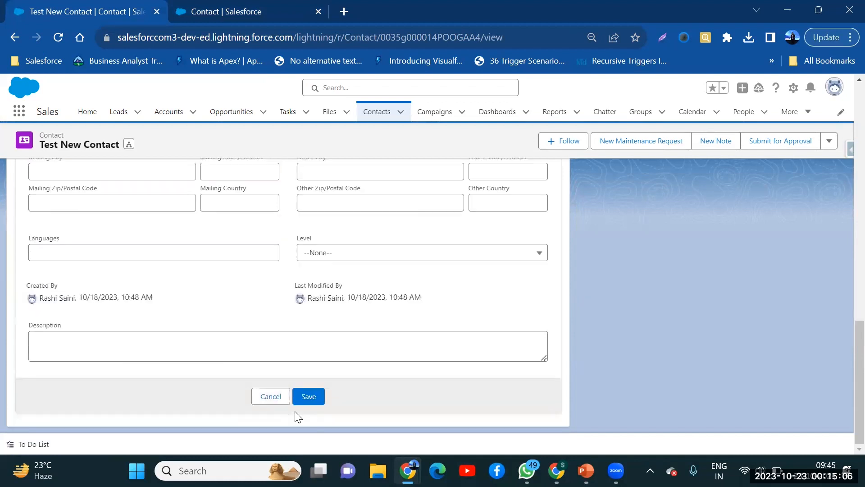
{"action": "left_click", "coordinate": [308, 398]}
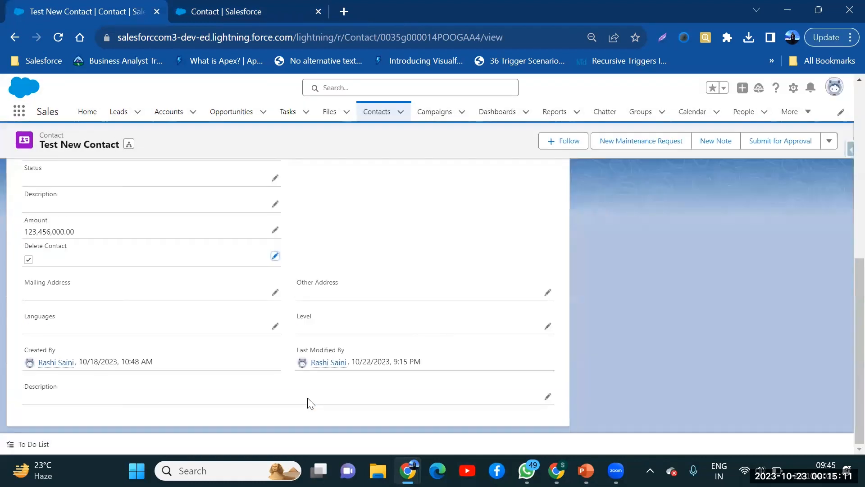
- Go back to the Contacts list and open the details of the Hello World contact
{"action": "left_click", "coordinate": [14, 37]}
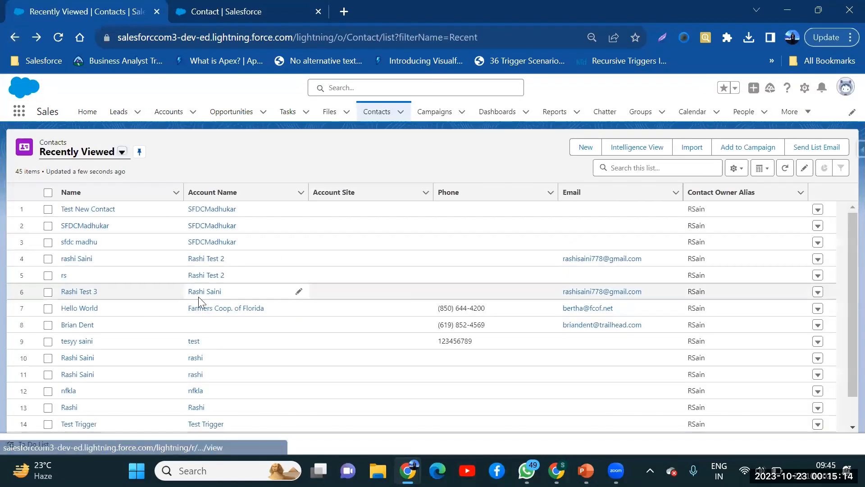
{"action": "scroll", "coordinate": [198, 296], "scroll_direction": "down", "scroll_amount": 1}
{"action": "scroll", "coordinate": [72, 282], "scroll_direction": "up", "scroll_amount": 1}
{"action": "scroll", "coordinate": [72, 282], "scroll_direction": "up", "scroll_amount": 1}
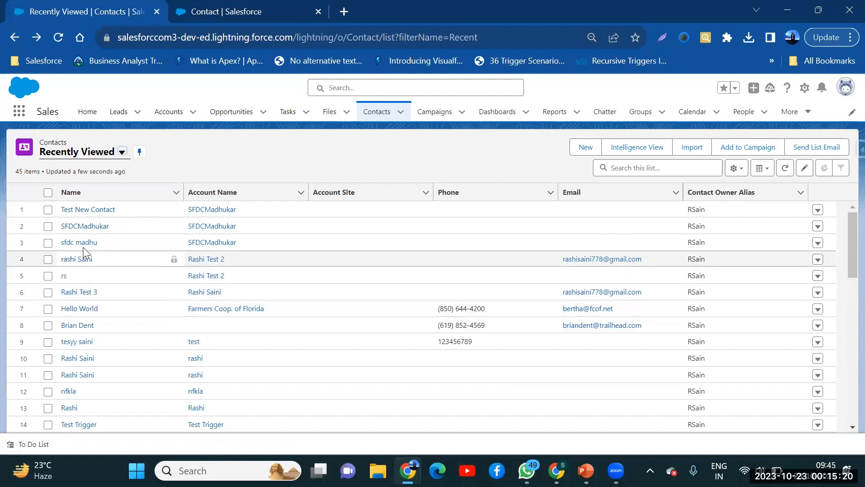
{"action": "left_click", "coordinate": [78, 309]}
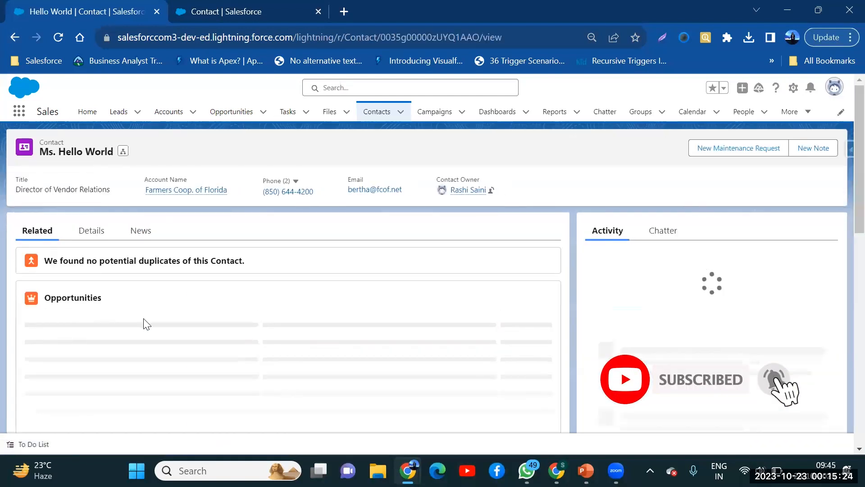
{"action": "left_click", "coordinate": [90, 229]}
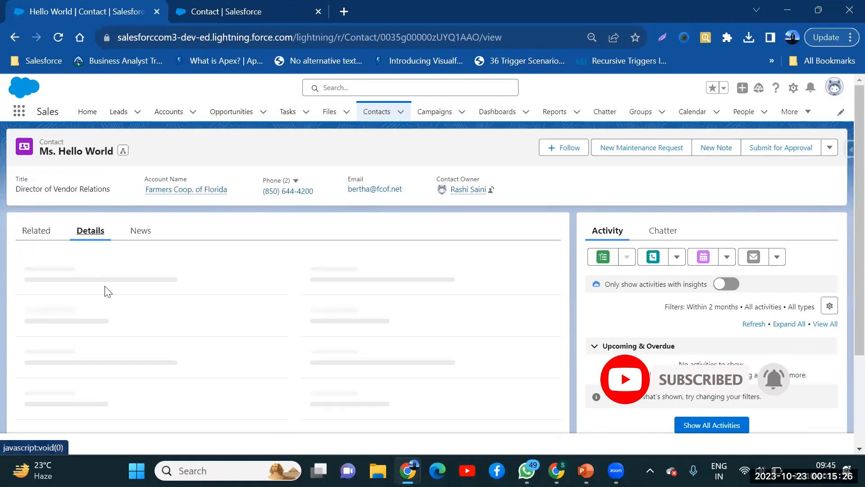
{"action": "scroll", "coordinate": [107, 301], "scroll_direction": "down", "scroll_amount": 6}
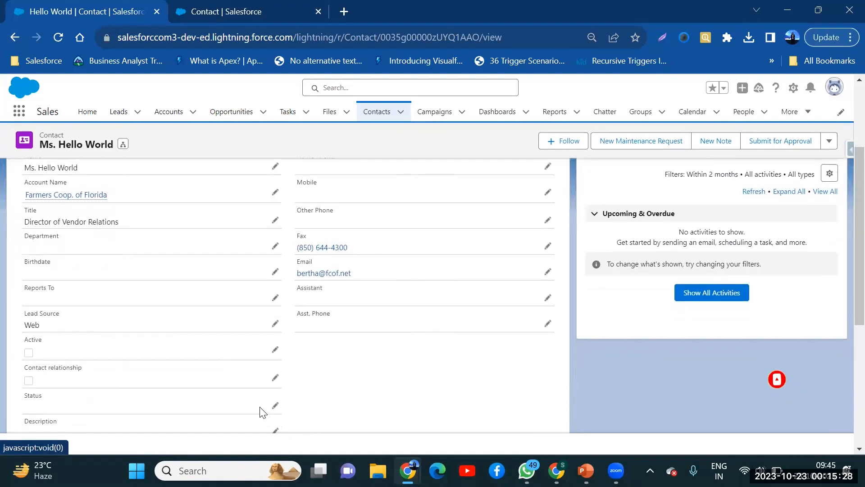
- Enable the Delete Contact checkbox on the Hello World record and save the record
{"action": "left_click", "coordinate": [276, 329]}
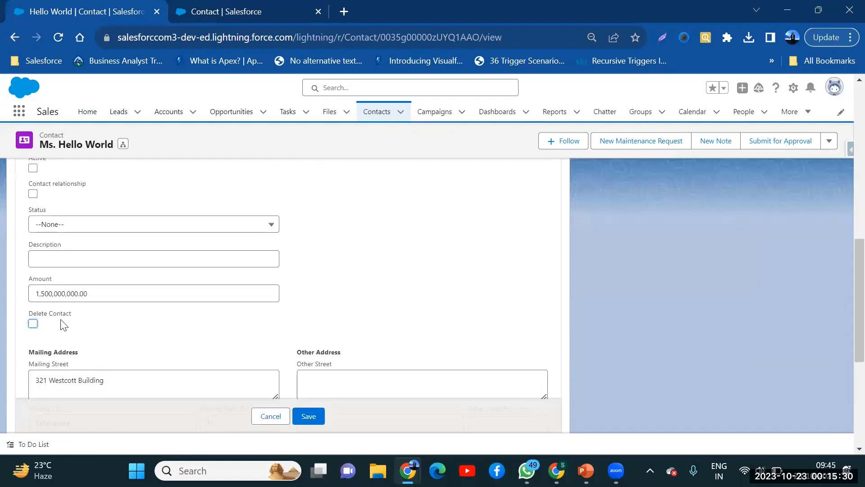
{"action": "left_click", "coordinate": [34, 324]}
{"action": "left_click", "coordinate": [305, 414]}
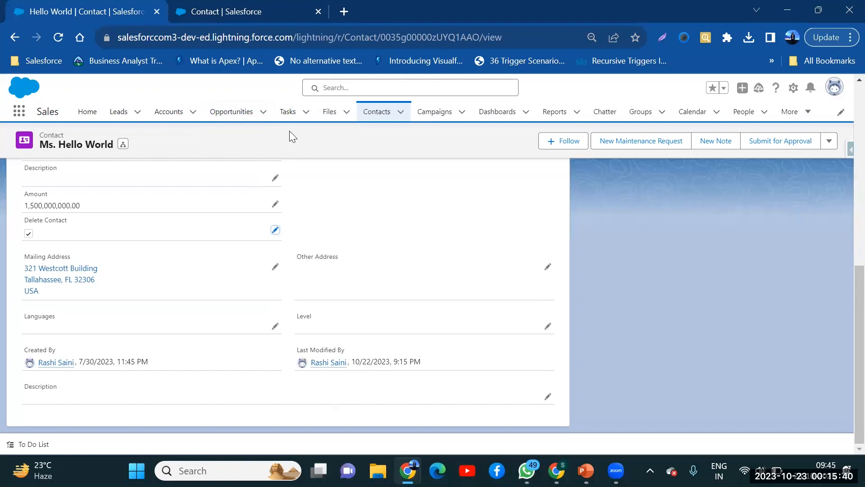
- Open Salesforce Setup, search the setup pages for "flow", and open the Flows list
{"action": "left_click", "coordinate": [795, 96]}
{"action": "left_click", "coordinate": [766, 123]}
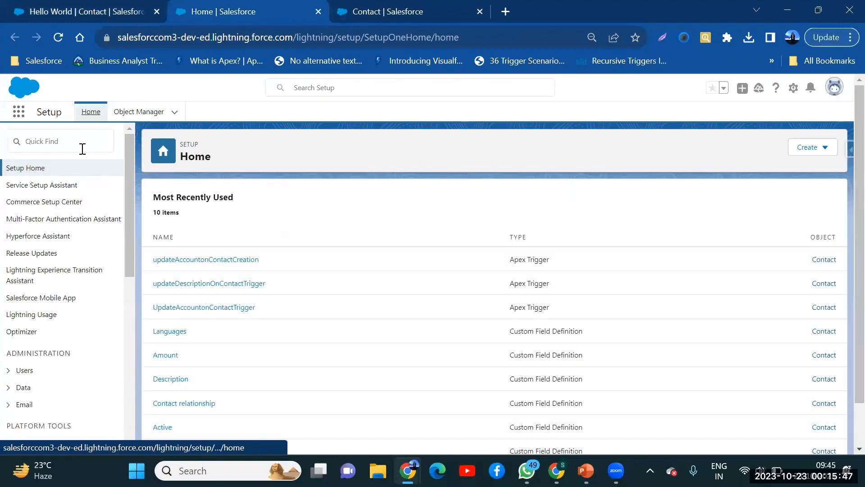
{"action": "left_click", "coordinate": [83, 148]}
{"action": "type", "text": "f"}
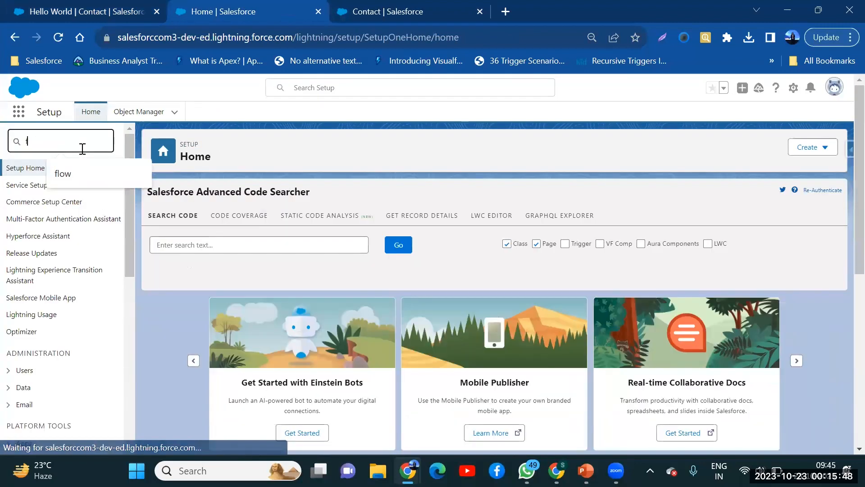
{"action": "left_click", "coordinate": [81, 174]}
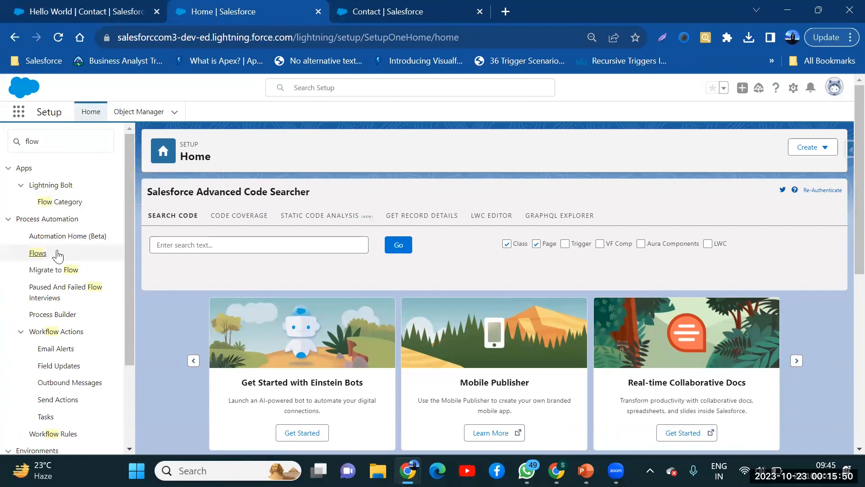
{"action": "left_click", "coordinate": [38, 252]}
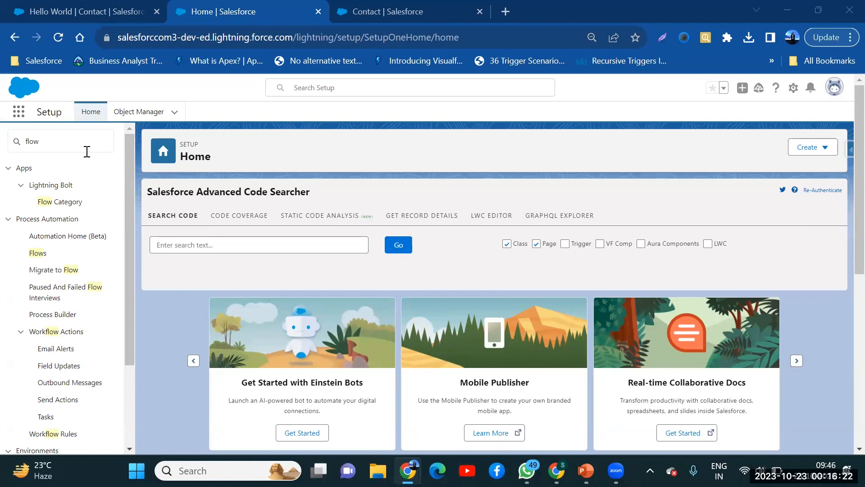
{"action": "left_click", "coordinate": [38, 253]}
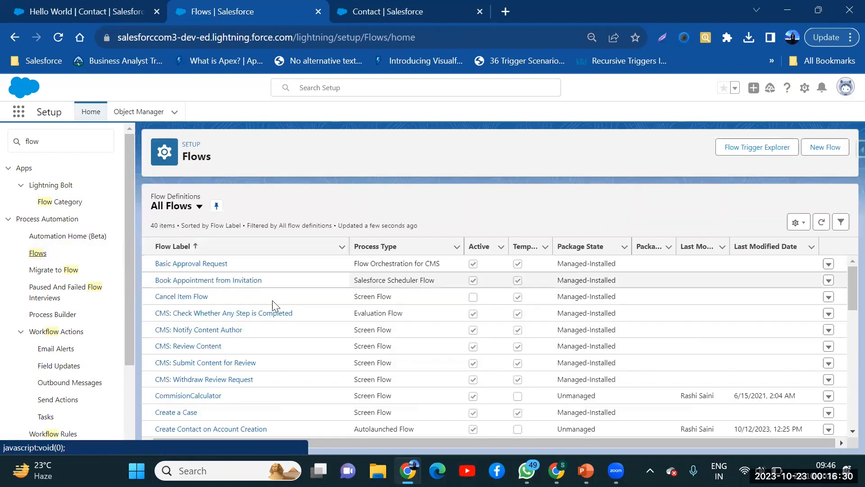
- Create a new Record-Triggered Flow from the Flows list
{"action": "left_click", "coordinate": [825, 152]}
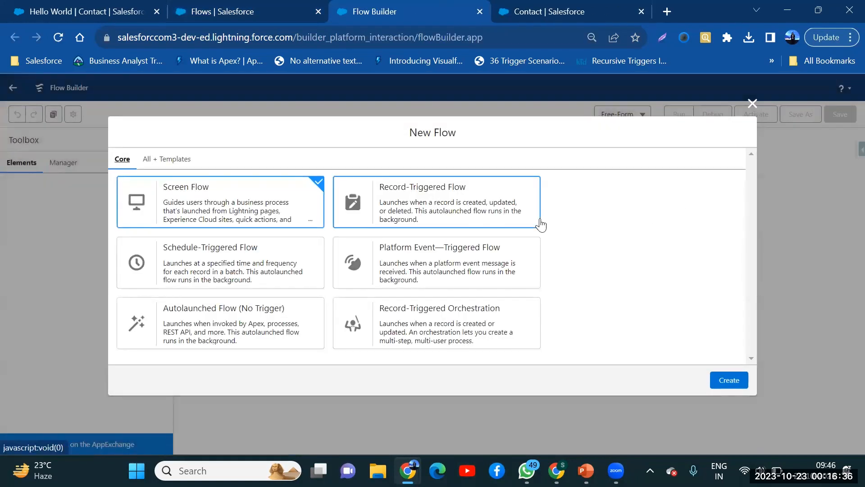
{"action": "left_click", "coordinate": [520, 224]}
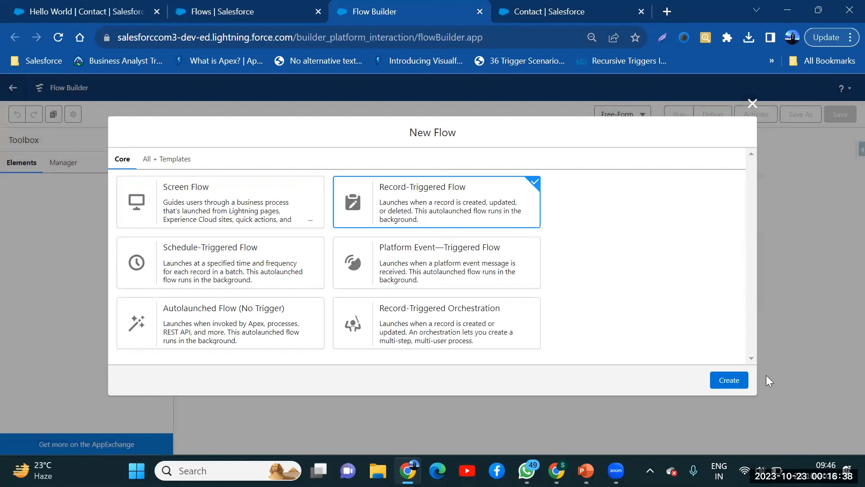
{"action": "left_click", "coordinate": [734, 377]}
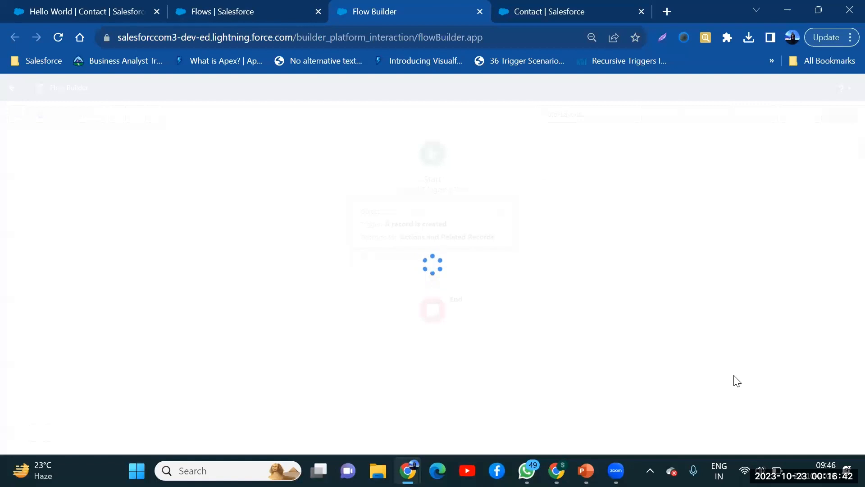
- Set the flow's triggering object to the standard Contact object and trigger it when a record is updated
{"action": "left_click", "coordinate": [388, 199]}
{"action": "type", "text": "obj"}
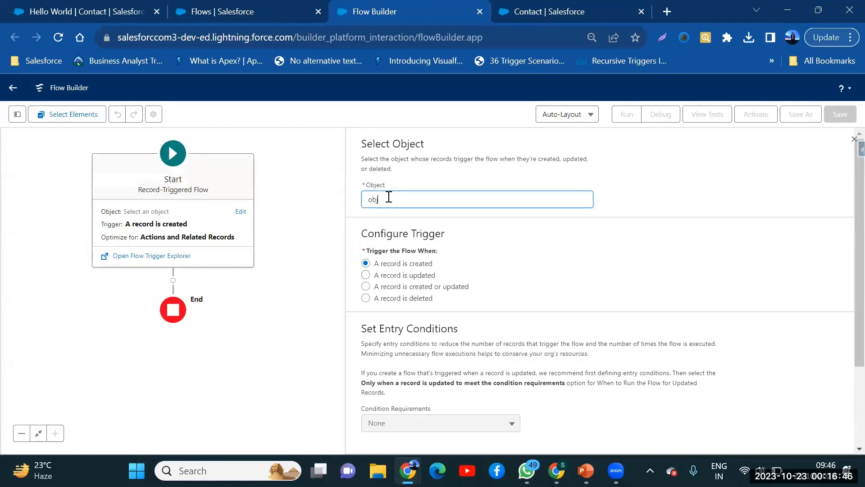
{"action": "key", "text": "BackSpace"}
{"action": "key", "text": "BackSpace"}
{"action": "key", "text": "BackSpace"}
{"action": "type", "text": "com"}
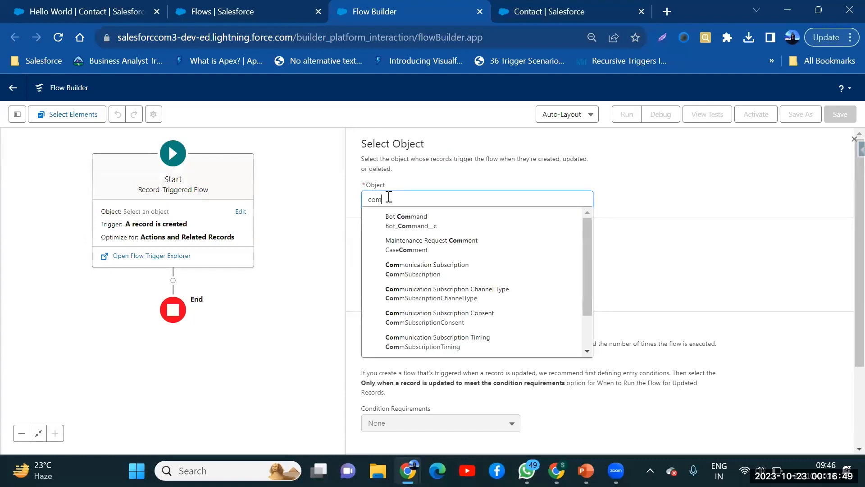
{"action": "key", "text": "BackSpace"}
{"action": "type", "text": "nt"}
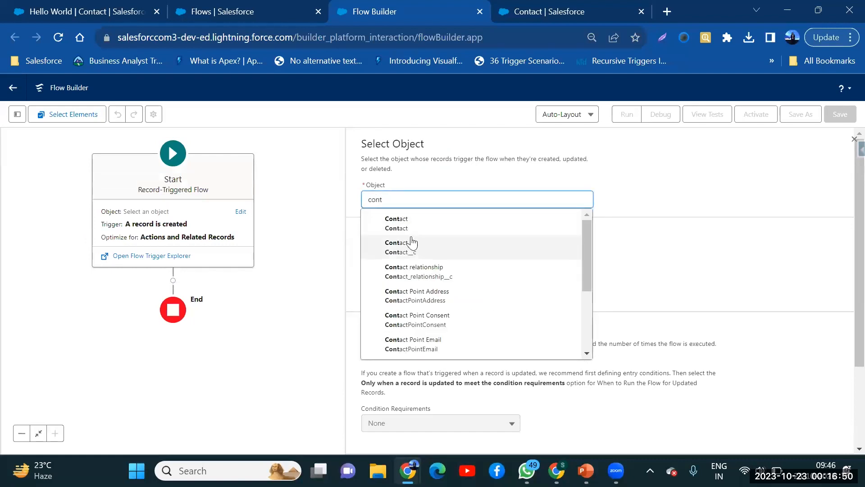
{"action": "left_click", "coordinate": [411, 234]}
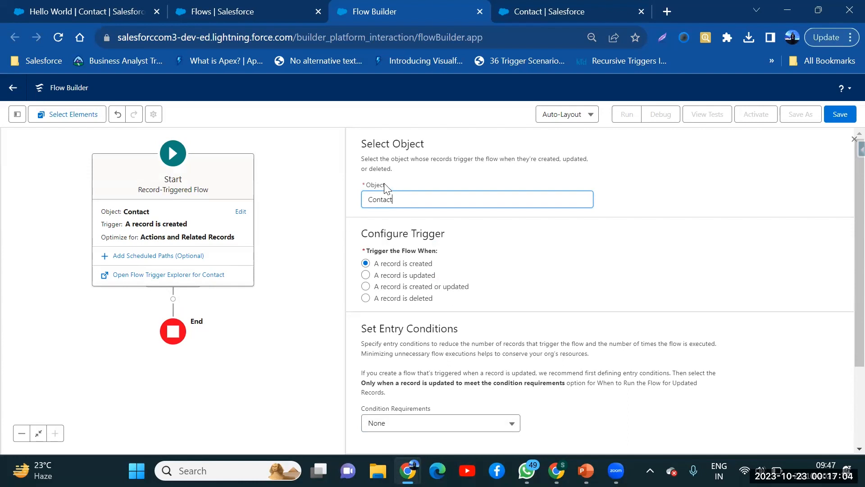
{"action": "left_click", "coordinate": [366, 276]}
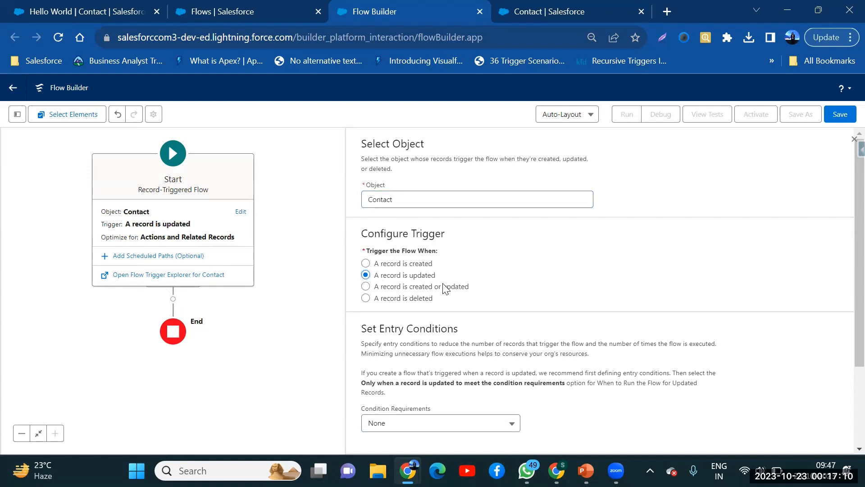
- Set the flow's entry requirements to All Conditions Are Met (AND) with the condition Delete_Contact__c Equals True
{"action": "scroll", "coordinate": [452, 267], "scroll_direction": "down", "scroll_amount": 2}
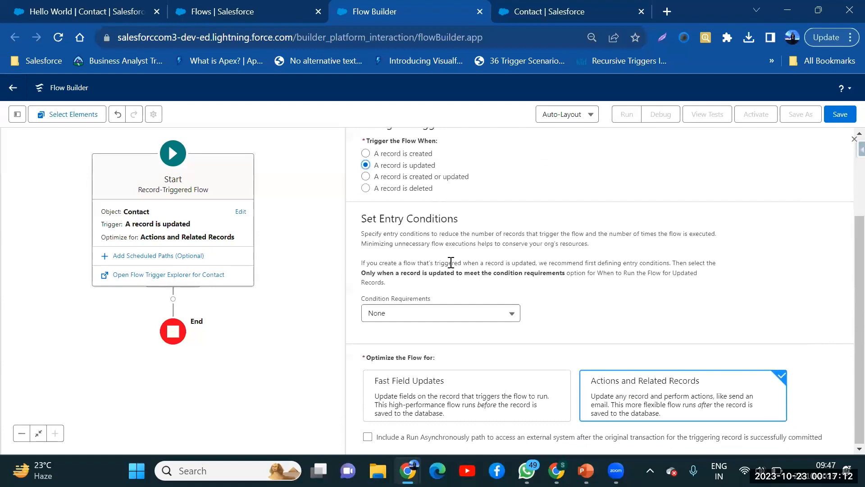
{"action": "left_click", "coordinate": [452, 316]}
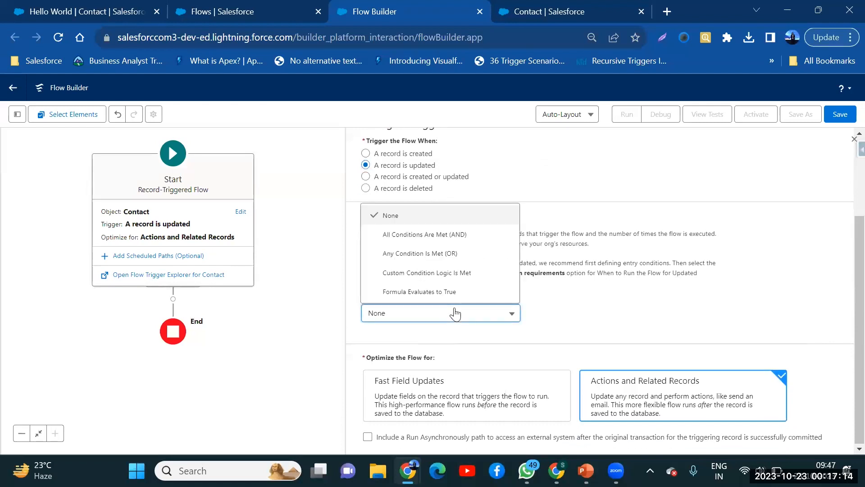
{"action": "left_click", "coordinate": [436, 232]}
{"action": "left_click", "coordinate": [414, 356]}
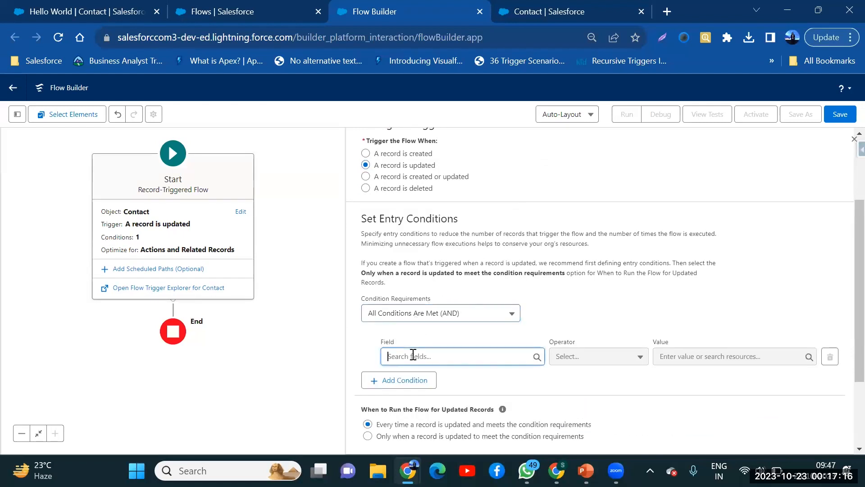
{"action": "scroll", "coordinate": [459, 248], "scroll_direction": "down", "scroll_amount": 1}
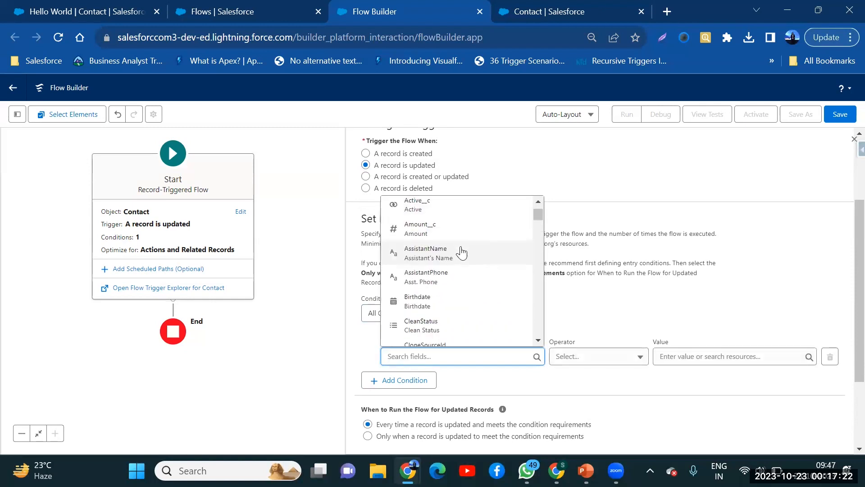
{"action": "type", "text": "dele"}
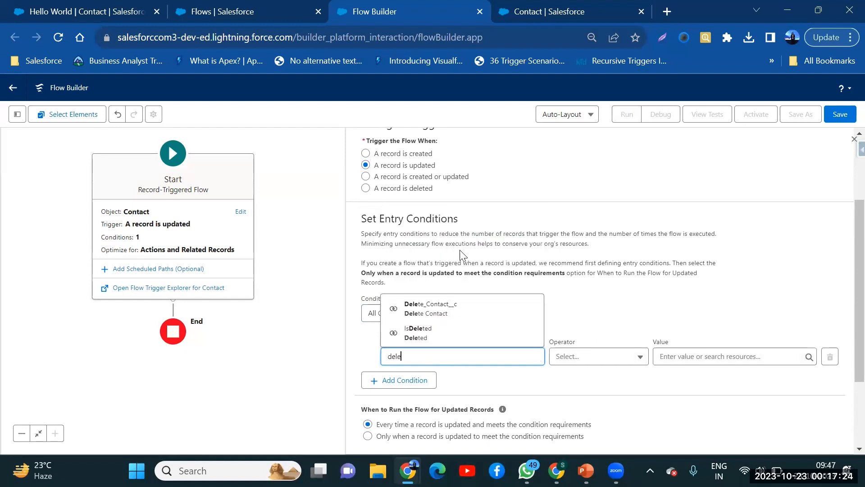
{"action": "left_click", "coordinate": [447, 310]}
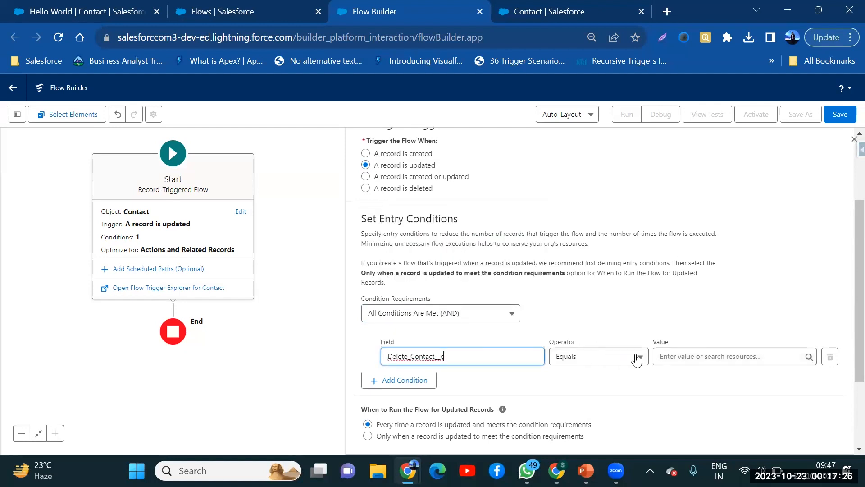
{"action": "left_click", "coordinate": [666, 356]}
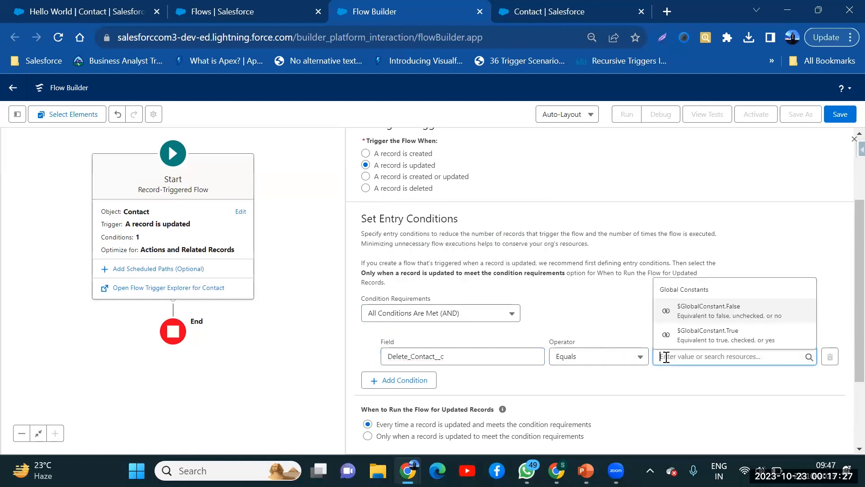
{"action": "left_click", "coordinate": [711, 333]}
{"action": "left_click", "coordinate": [260, 380]}
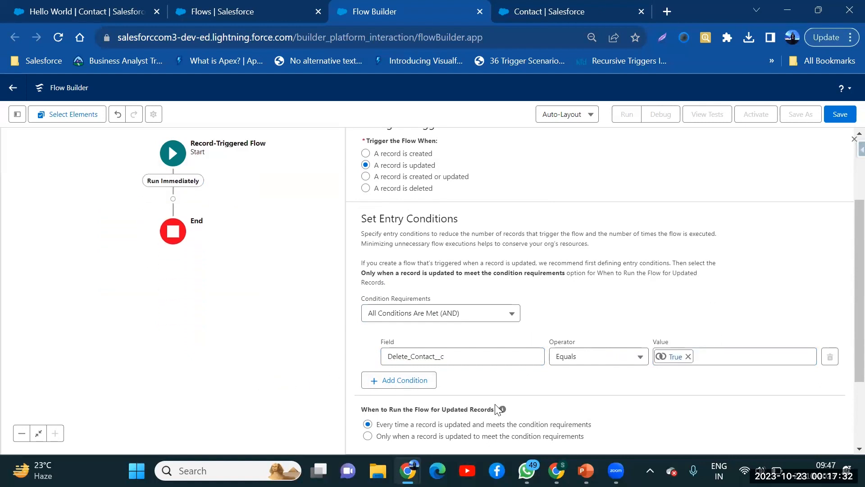
{"action": "left_click", "coordinate": [82, 10]}
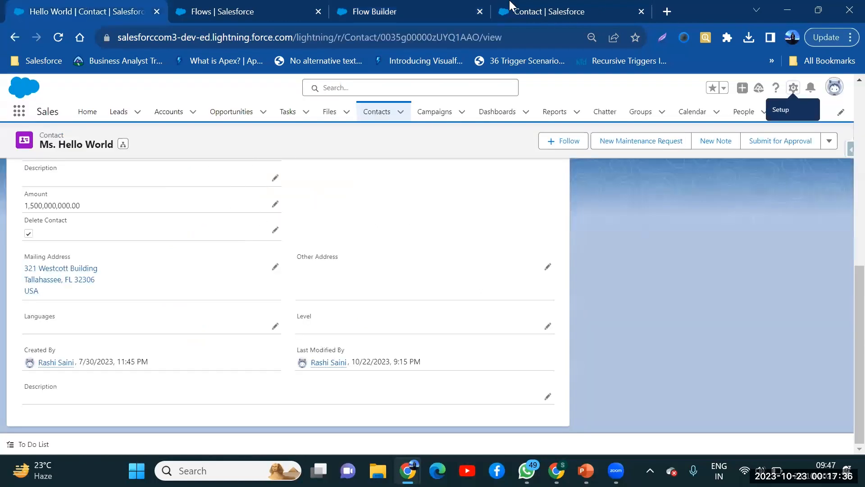
{"action": "left_click", "coordinate": [510, 8]}
{"action": "left_click", "coordinate": [404, 9]}
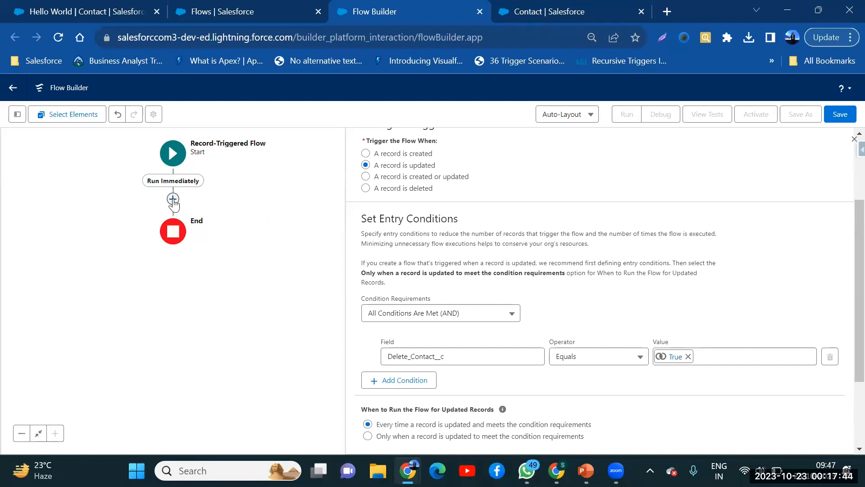
- Add a Get Records element between the start and end of the flow and label it Get Contacts
{"action": "left_click", "coordinate": [173, 199]}
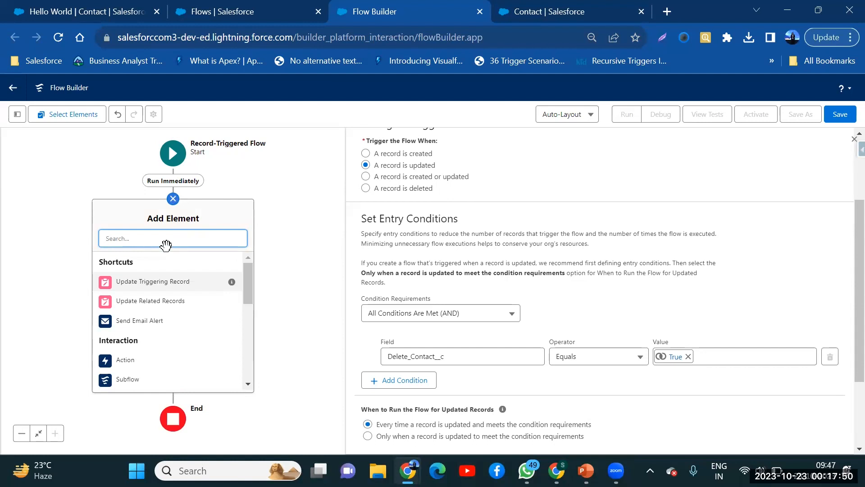
{"action": "type", "text": "get"}
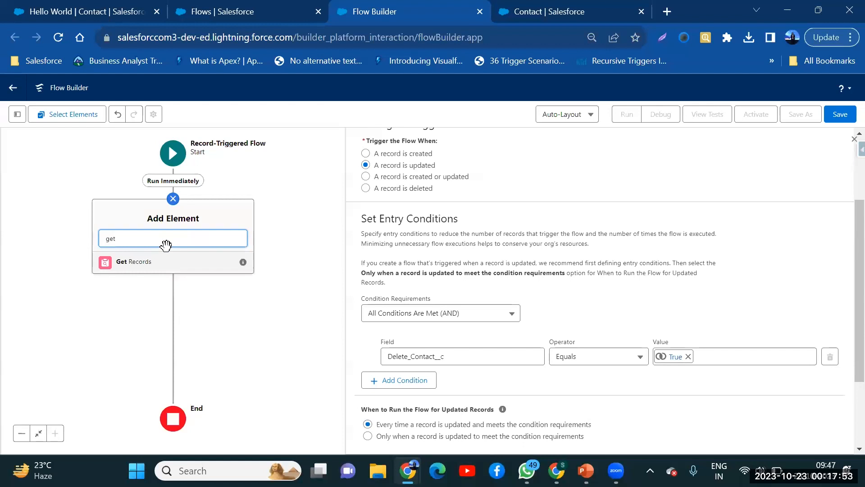
{"action": "left_click", "coordinate": [166, 271]}
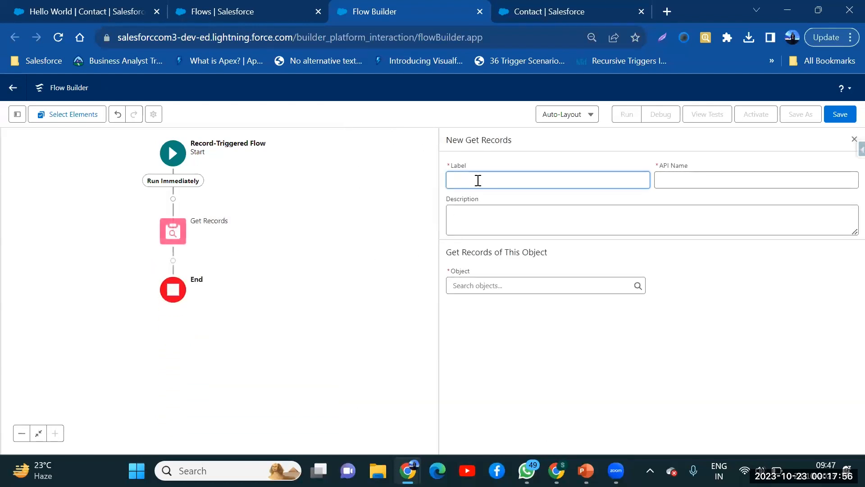
{"action": "type", "text": "Get Contacts"}
{"action": "key", "text": "Tab"}
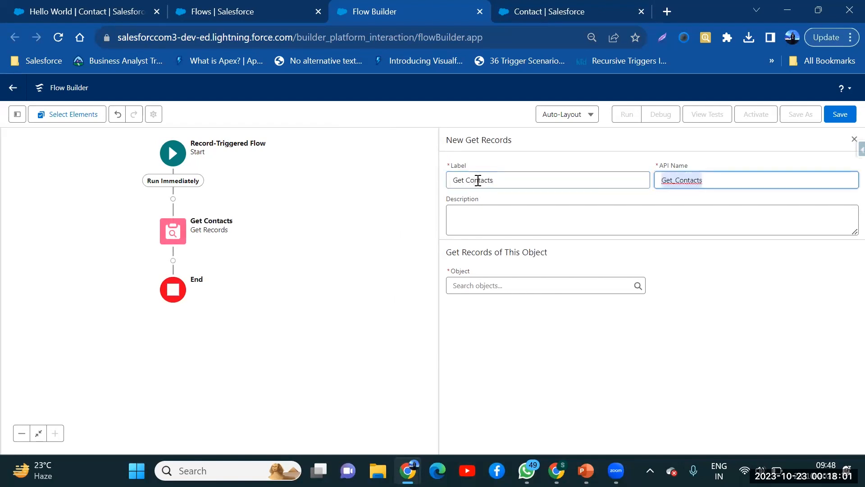
- Set the object of the Get Contacts element to the standard Contact object
{"action": "left_click", "coordinate": [476, 290]}
{"action": "type", "text": "com"}
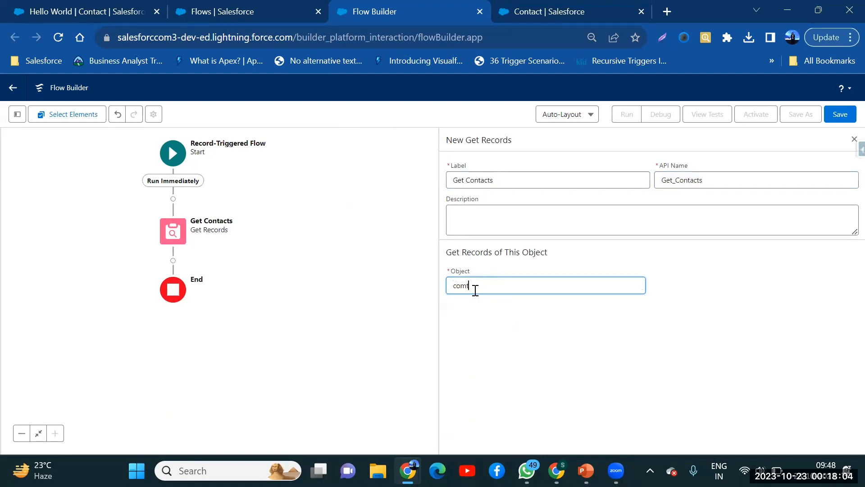
{"action": "key", "text": "BackSpace"}
{"action": "type", "text": "ntac"}
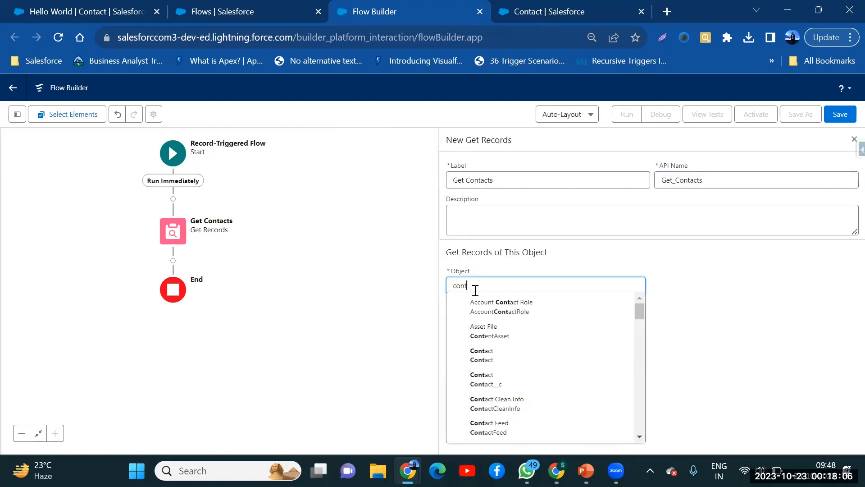
{"action": "left_click", "coordinate": [483, 342]}
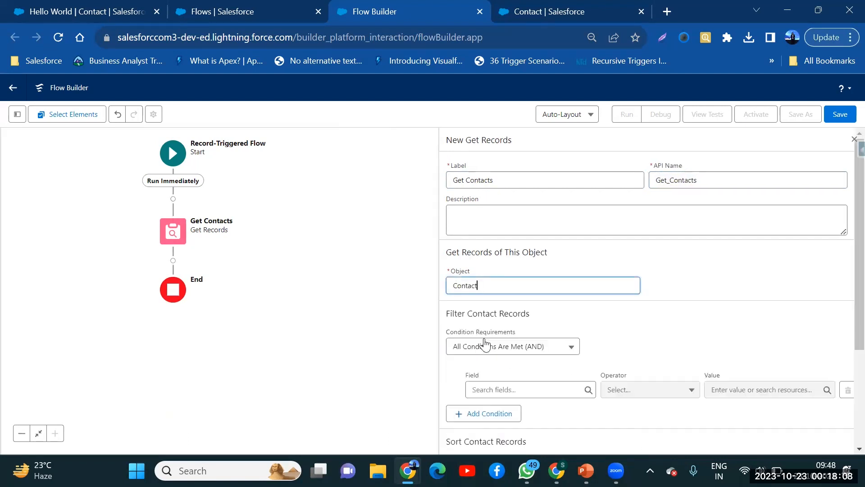
- Filter the Get Contacts records with the condition Delete_Contact__c Equals {!$GlobalConstant.True}
{"action": "left_click", "coordinate": [496, 389]}
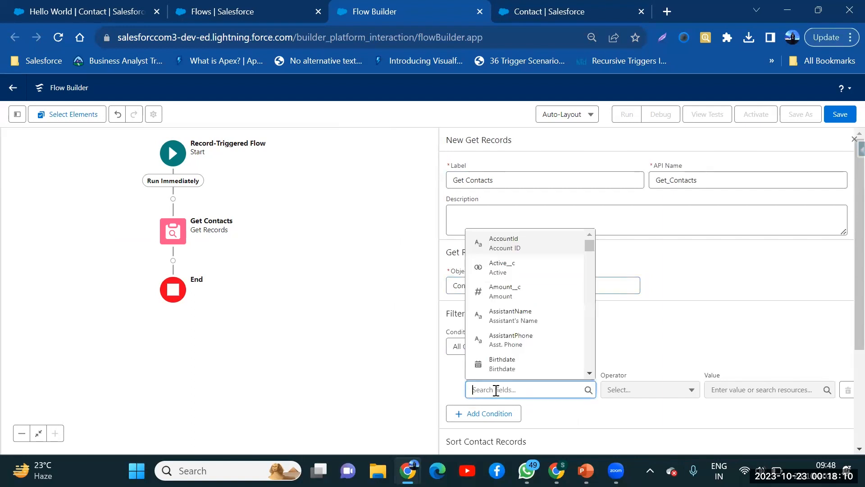
{"action": "type", "text": "de"}
{"action": "type", "text": ";"}
{"action": "key", "text": "BackSpace"}
{"action": "type", "text": "le"}
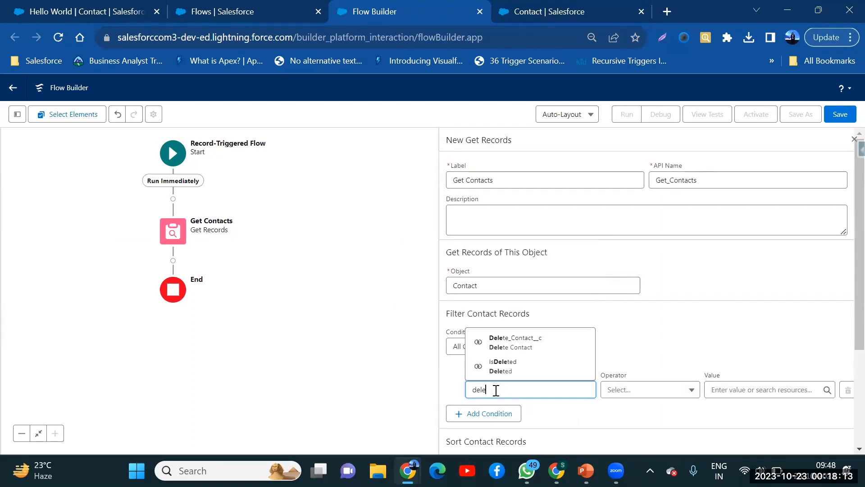
{"action": "left_click", "coordinate": [517, 345]}
{"action": "left_click", "coordinate": [726, 388]}
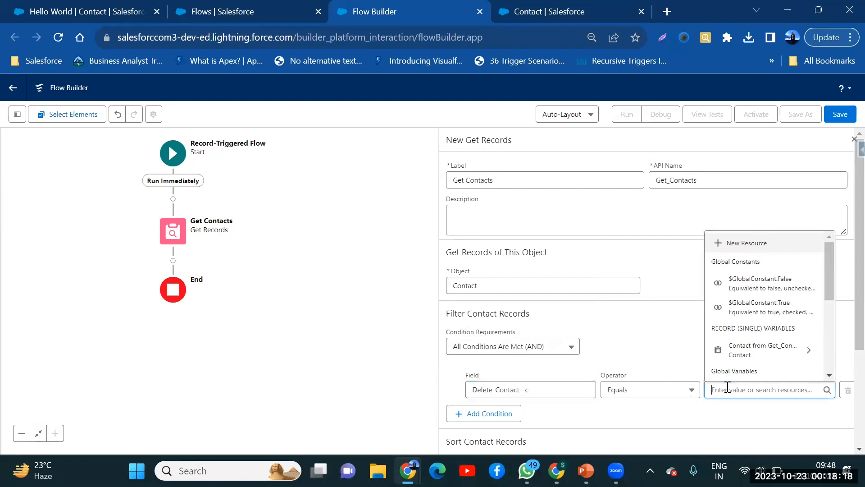
{"action": "type", "text": "tr"}
{"action": "left_click", "coordinate": [748, 374]}
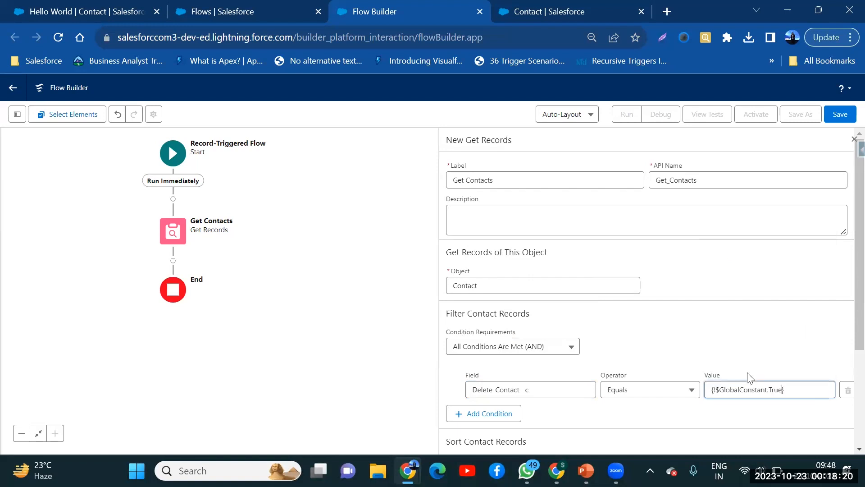
{"action": "scroll", "coordinate": [557, 384], "scroll_direction": "down", "scroll_amount": 3}
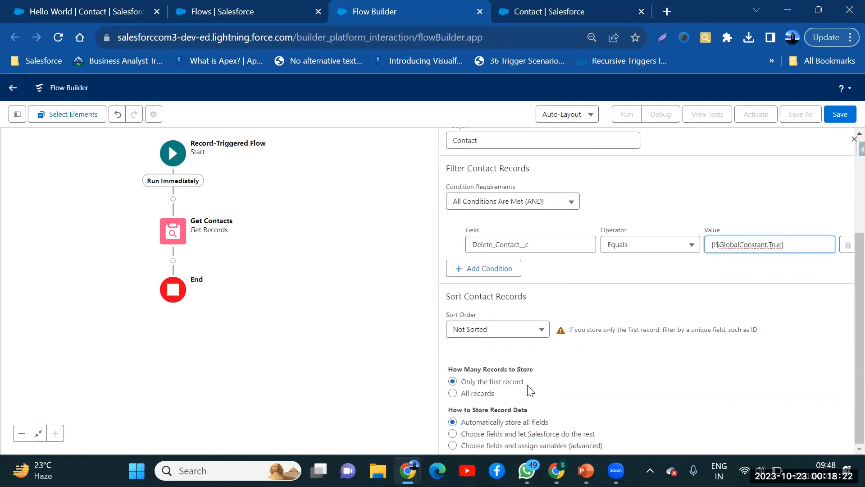
- Set Get Contacts to store all records and add a Decision element labelled Delete Contacts directly after it
{"action": "left_click", "coordinate": [453, 393]}
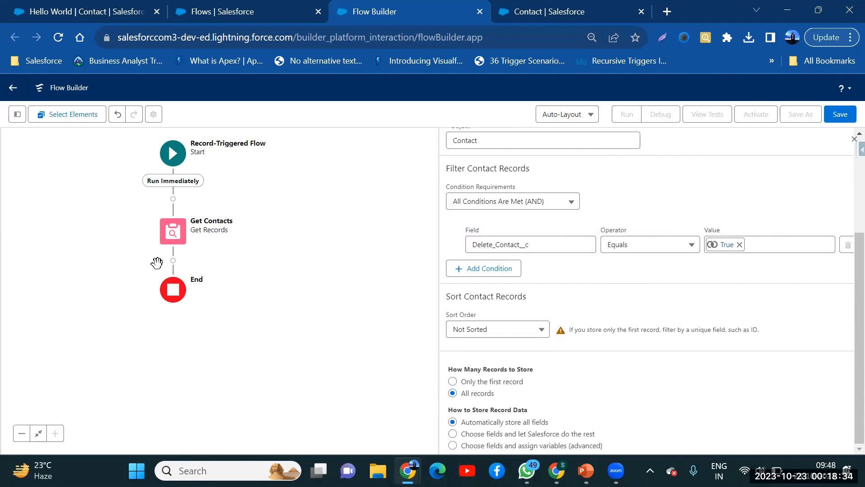
{"action": "left_click", "coordinate": [173, 262]}
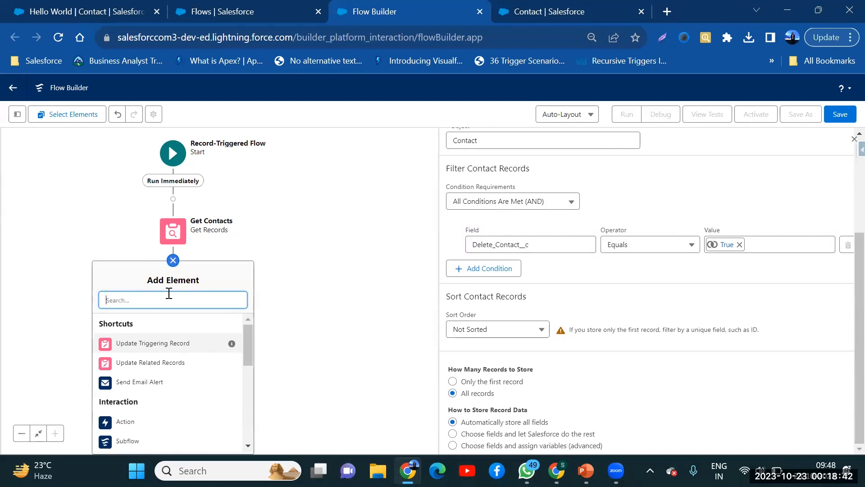
{"action": "type", "text": "de"}
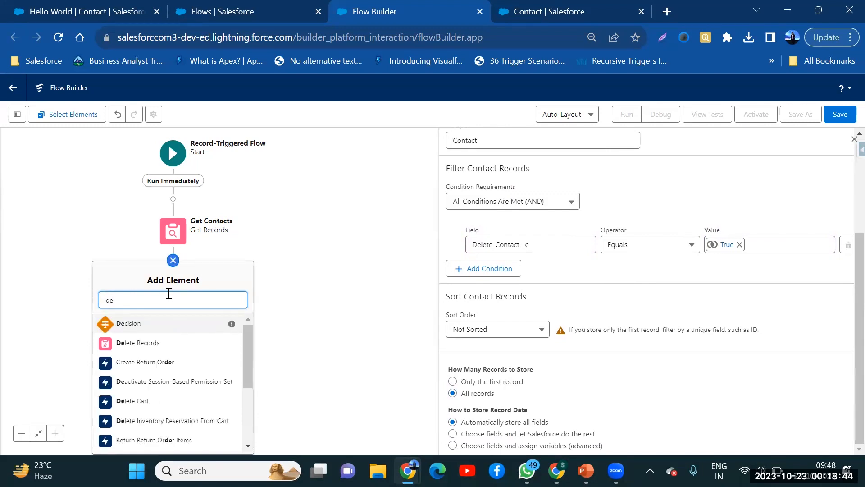
{"action": "left_click", "coordinate": [168, 323]}
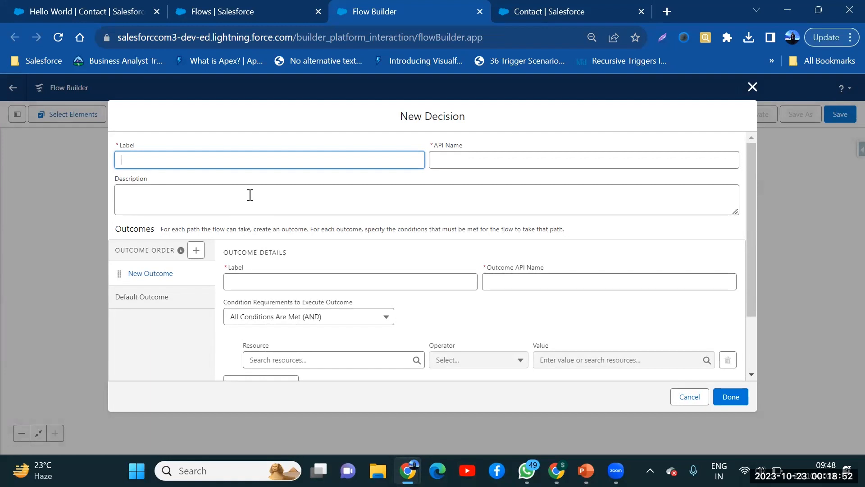
{"action": "type", "text": "e;e"}
{"action": "type", "text": "lete "}
{"action": "type", "text": "Contacts"}
{"action": "key", "text": "Tab"}
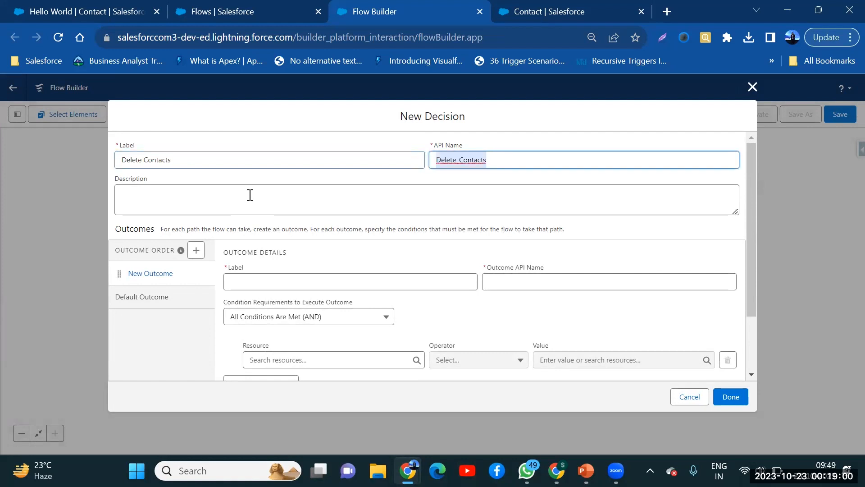
- Label the new outcome of the Delete Contacts decision Delete Get contact
{"action": "left_click", "coordinate": [153, 275]}
{"action": "left_click", "coordinate": [242, 283]}
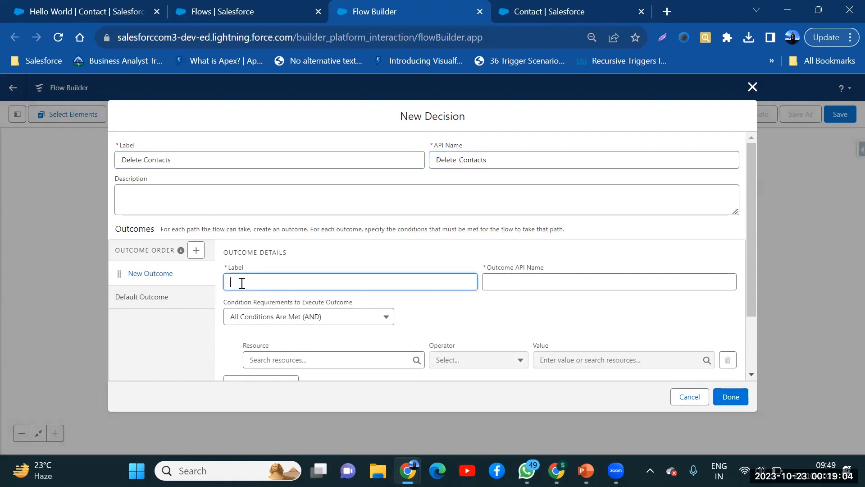
{"action": "type", "text": "Delete Get contact"}
{"action": "key", "text": "Tab"}
- Give the Delete Get contact outcome the condition Contacts from Get_Contacts Is Null {!$GlobalConstant.False} and finish the decision
{"action": "scroll", "coordinate": [306, 302], "scroll_direction": "down", "scroll_amount": 2}
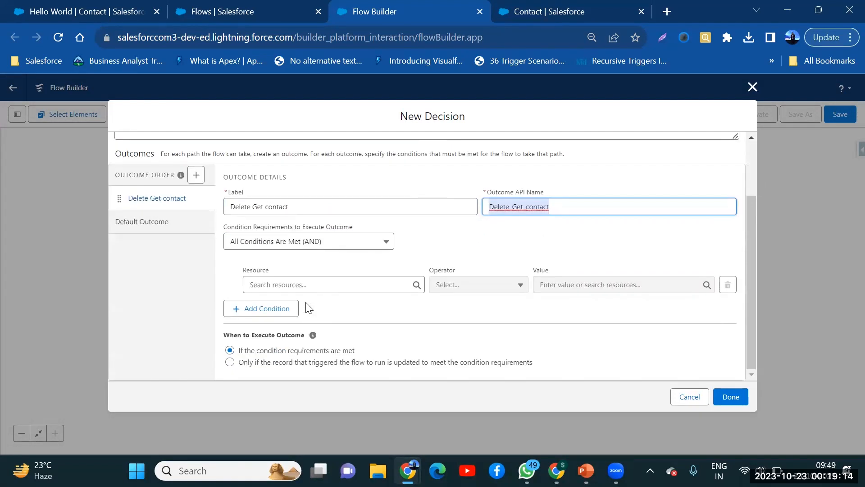
{"action": "left_click", "coordinate": [349, 284]}
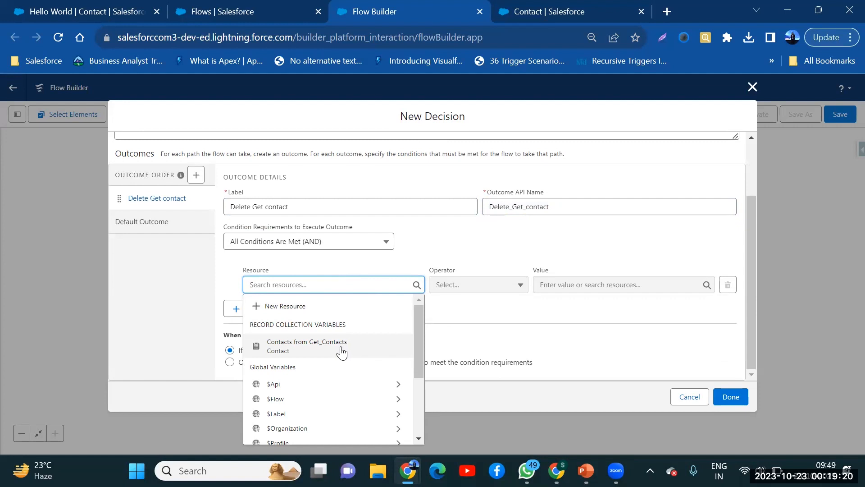
{"action": "left_click", "coordinate": [309, 348]}
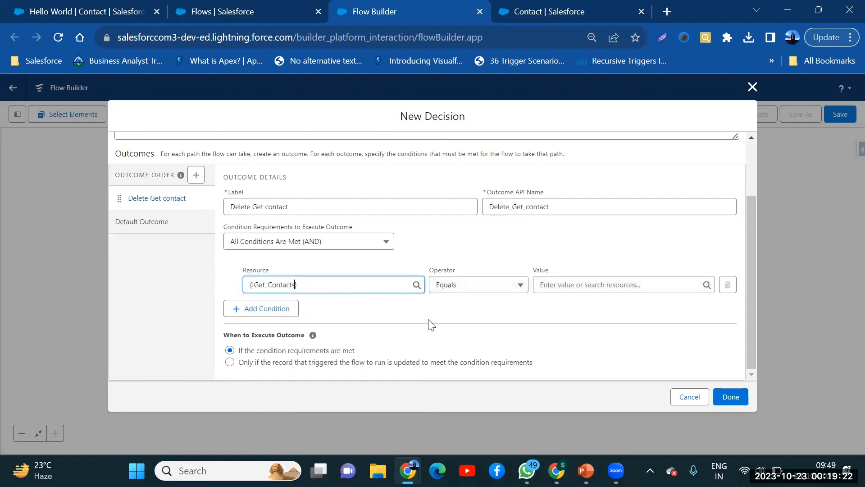
{"action": "left_click", "coordinate": [587, 284]}
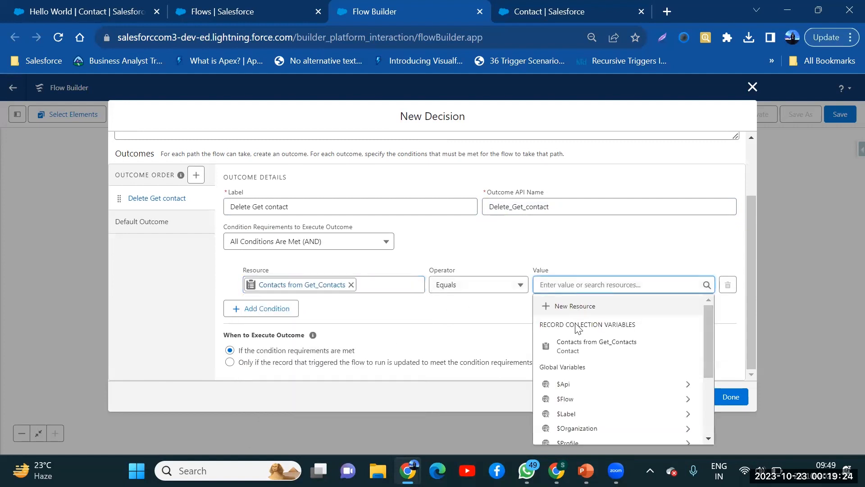
{"action": "left_click", "coordinate": [477, 286]}
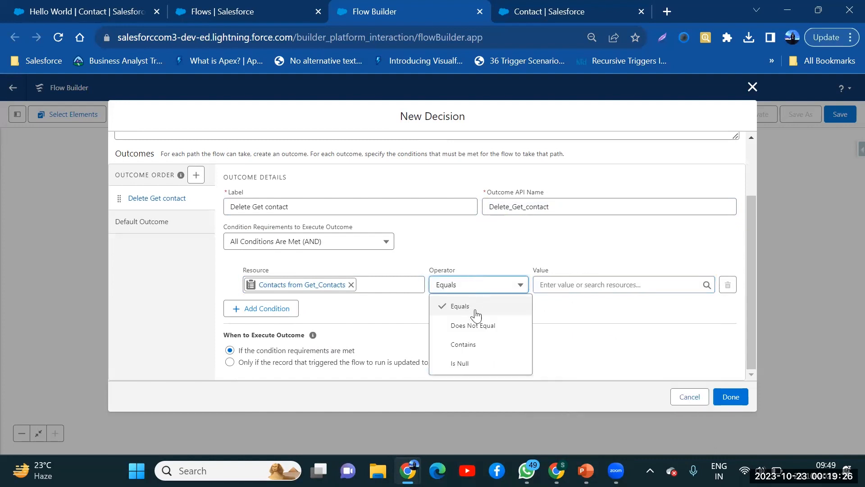
{"action": "left_click", "coordinate": [470, 361]}
{"action": "left_click", "coordinate": [561, 281]}
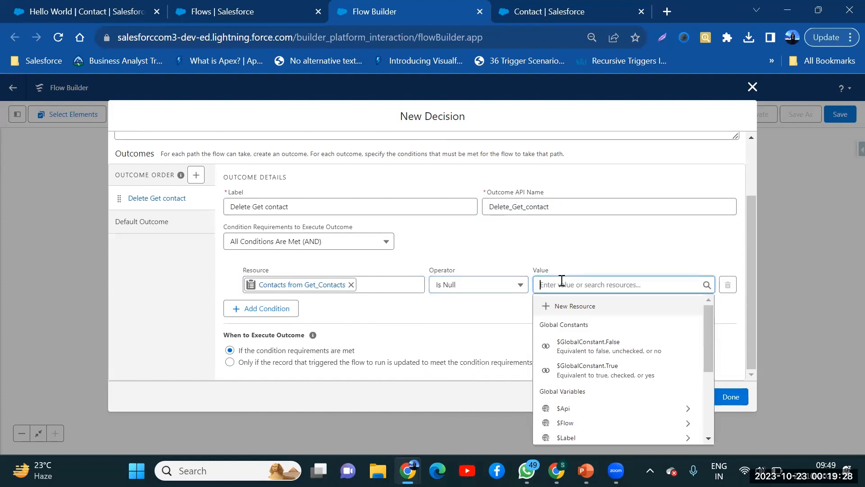
{"action": "type", "text": "fa"}
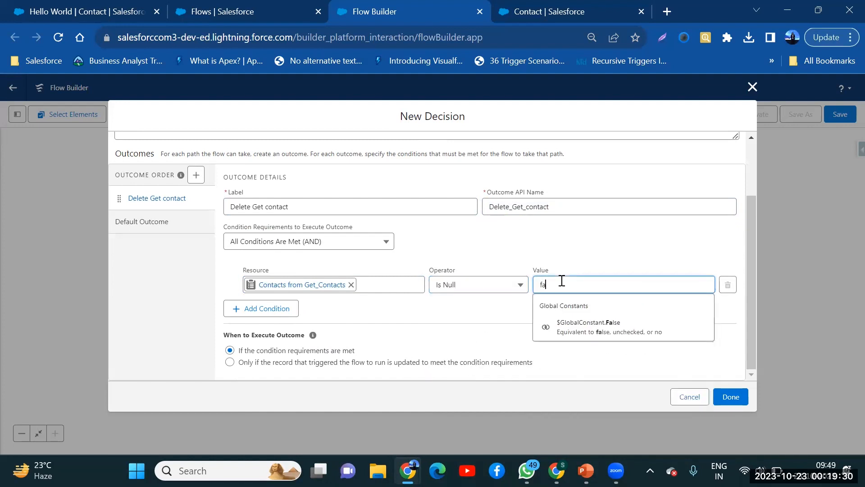
{"action": "left_click", "coordinate": [588, 341]}
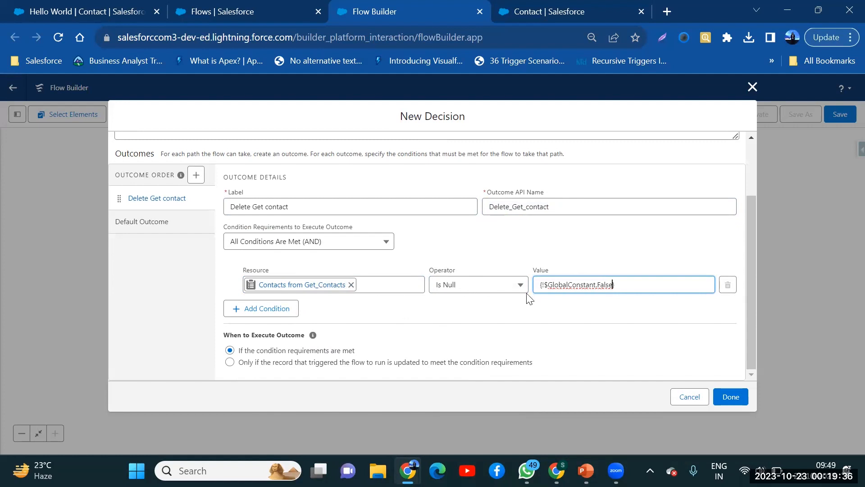
{"action": "left_click", "coordinate": [730, 397]}
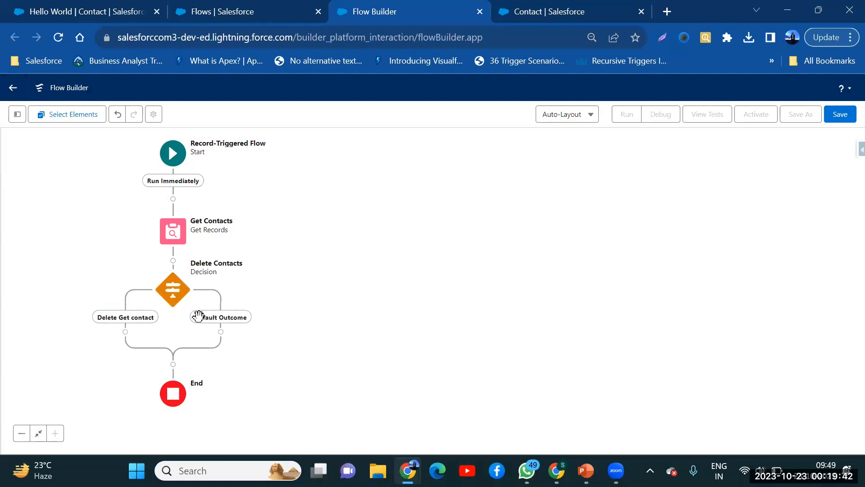
- Add a Delete Records element on the Delete Get contact path and label it Delete which checkbox is true
{"action": "left_click", "coordinate": [125, 332]}
{"action": "type", "text": "dele"}
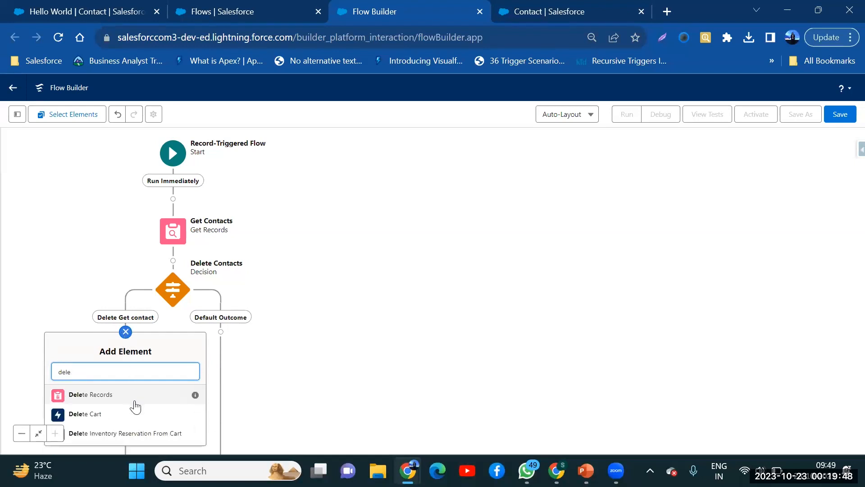
{"action": "left_click", "coordinate": [136, 399]}
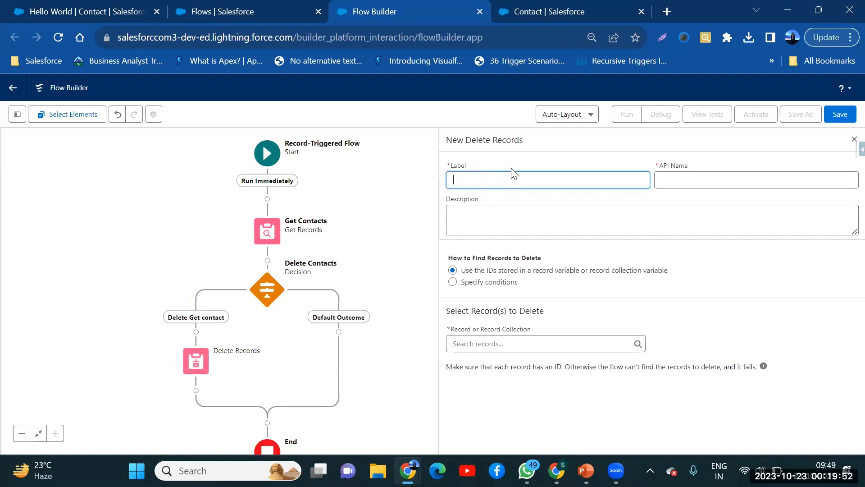
{"action": "type", "text": "Delete which checkbox is tru"}
{"action": "key", "text": "BackSpace"}
{"action": "type", "text": "eq"}
{"action": "key", "text": "BackSpace"}
{"action": "key", "text": "Tab"}
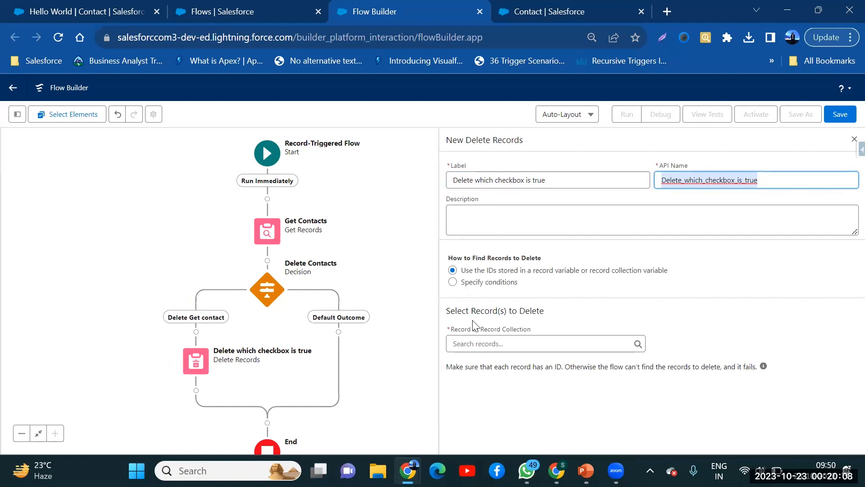
- Choose Contacts from Get_Contacts as the record collection for the Delete Records element
{"action": "left_click", "coordinate": [474, 343]}
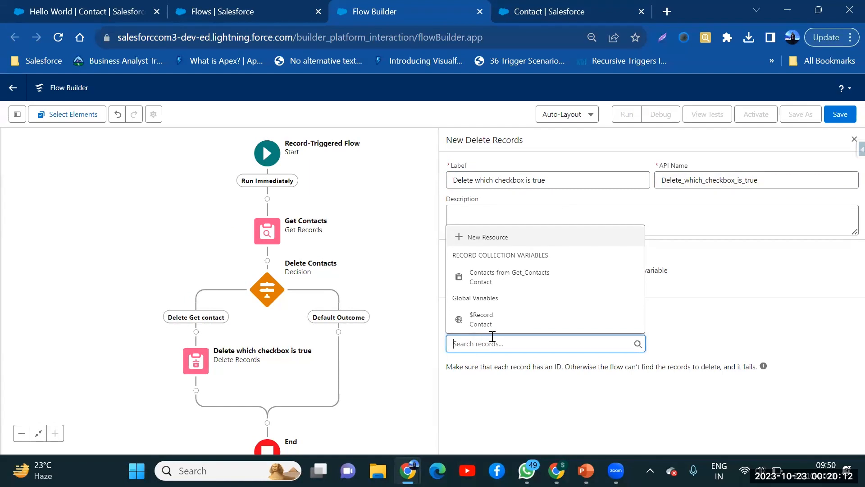
{"action": "left_click", "coordinate": [522, 276]}
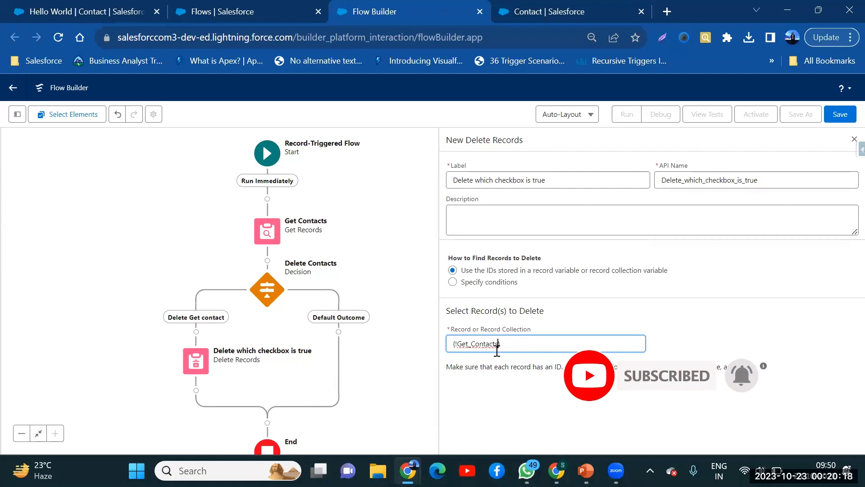
{"action": "left_click_drag", "start_coordinate": [469, 269], "coordinate": [670, 273]}
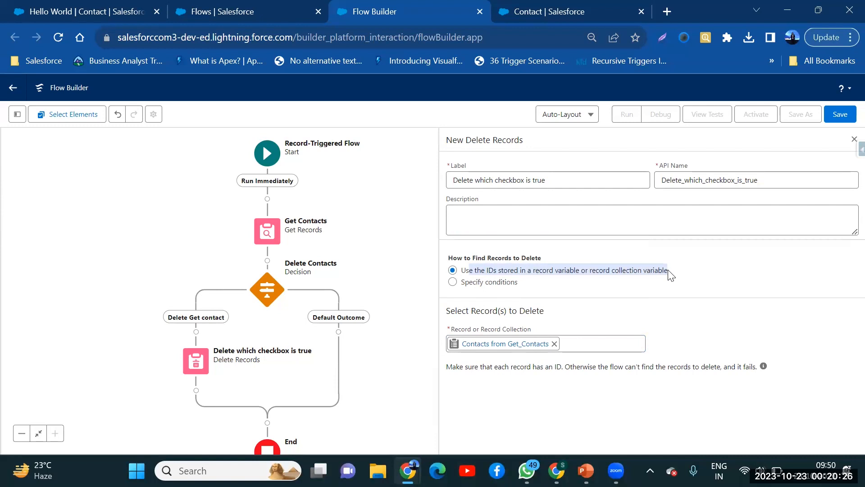
- Try finding the records to delete with specified conditions on the Contact object, and clear that object again
{"action": "left_click", "coordinate": [452, 282]}
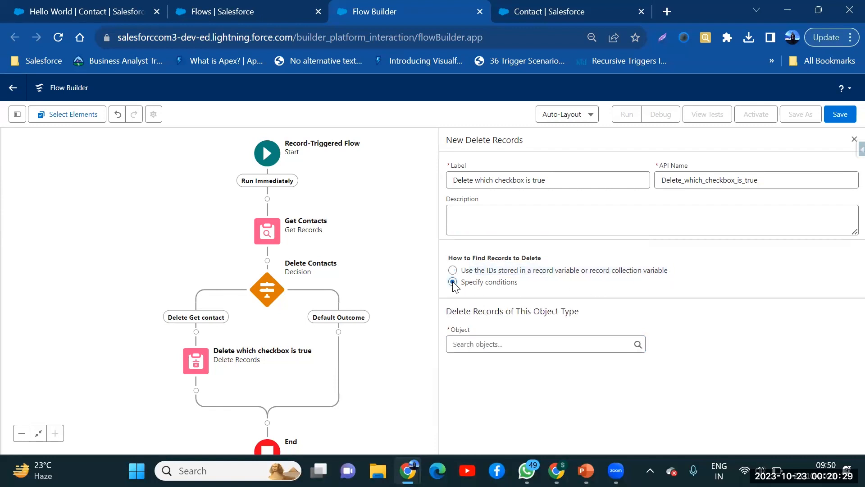
{"action": "left_click", "coordinate": [484, 343]}
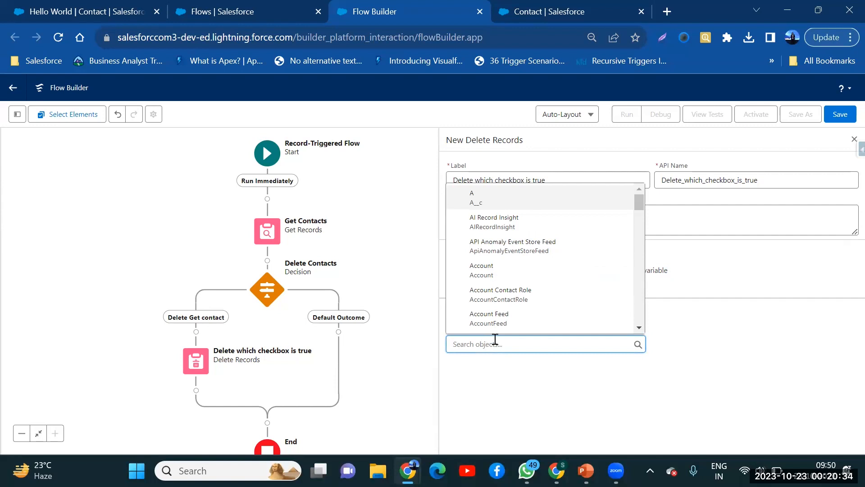
{"action": "type", "text": "conta"}
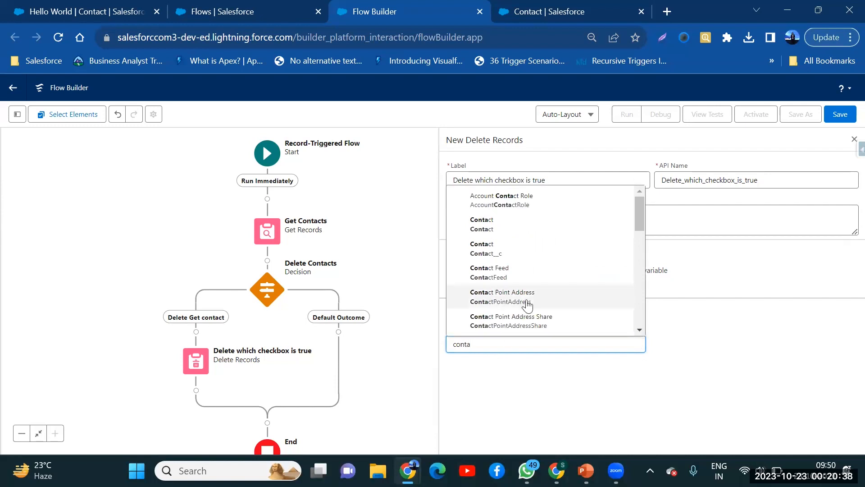
{"action": "left_click", "coordinate": [526, 236]}
{"action": "scroll", "coordinate": [547, 363], "scroll_direction": "down", "scroll_amount": 1}
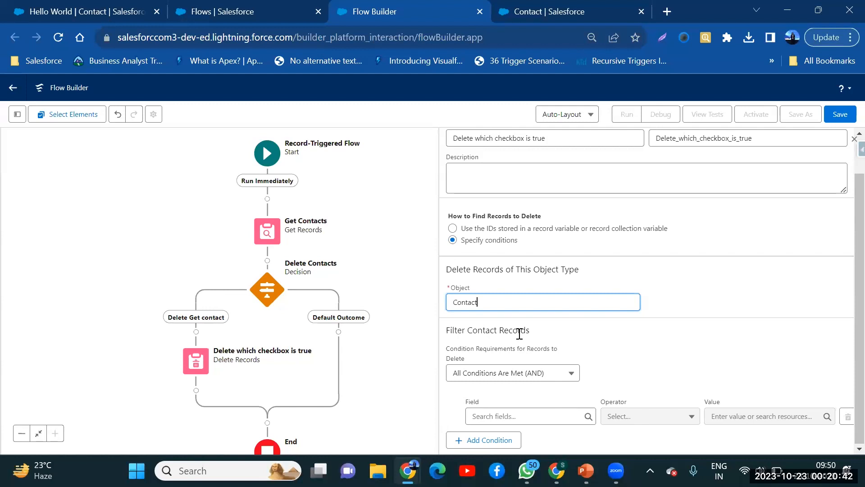
{"action": "key", "text": "BackSpace"}
{"action": "key", "text": "BackSpace"}
{"action": "key", "text": "BackSpace"}
{"action": "key", "text": "BackSpace"}
{"action": "key", "text": "BackSpace"}
{"action": "key", "text": "BackSpace"}
{"action": "key", "text": "BackSpace"}
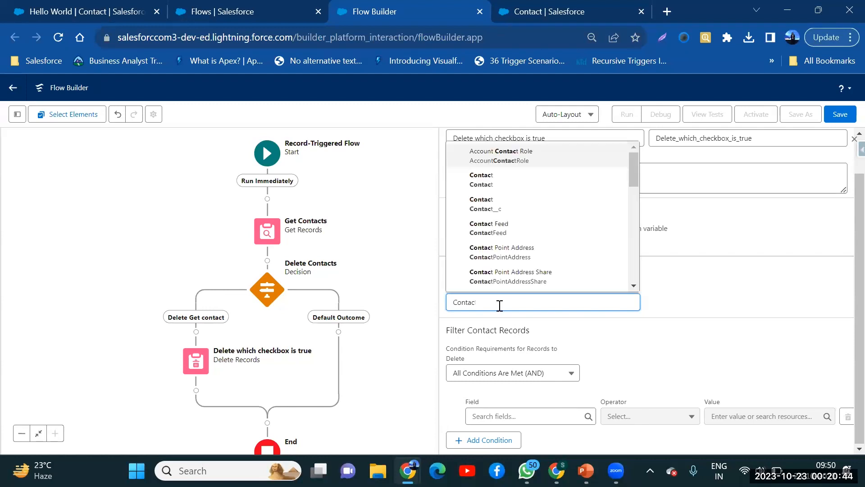
{"action": "left_click", "coordinate": [707, 272]}
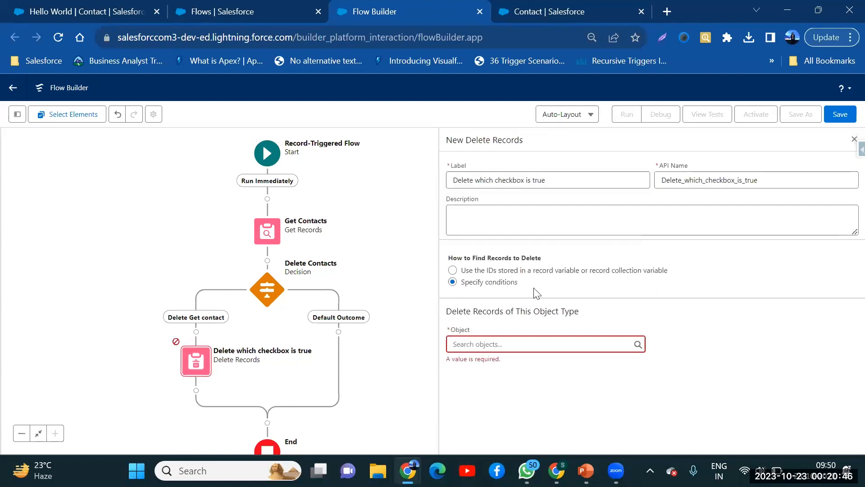
- Make the Delete Records element use the IDs stored in the record collection {!Get_Contacts}
{"action": "left_click", "coordinate": [454, 272]}
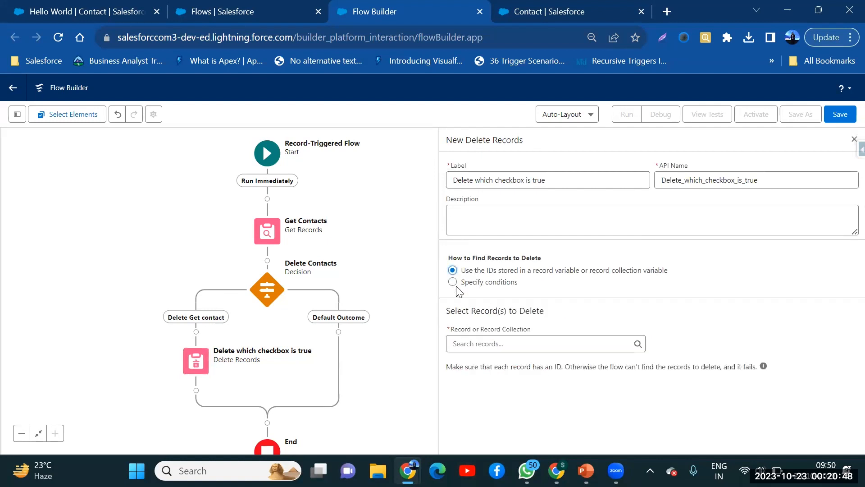
{"action": "left_click", "coordinate": [477, 343]}
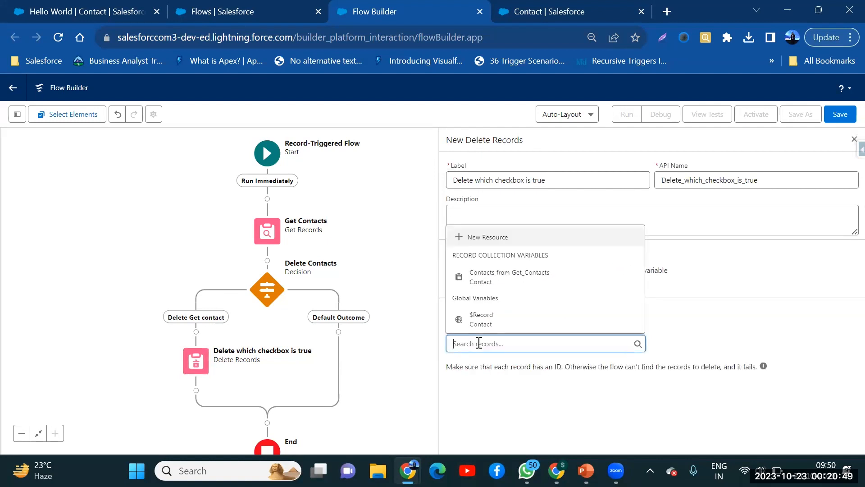
{"action": "left_click", "coordinate": [510, 280]}
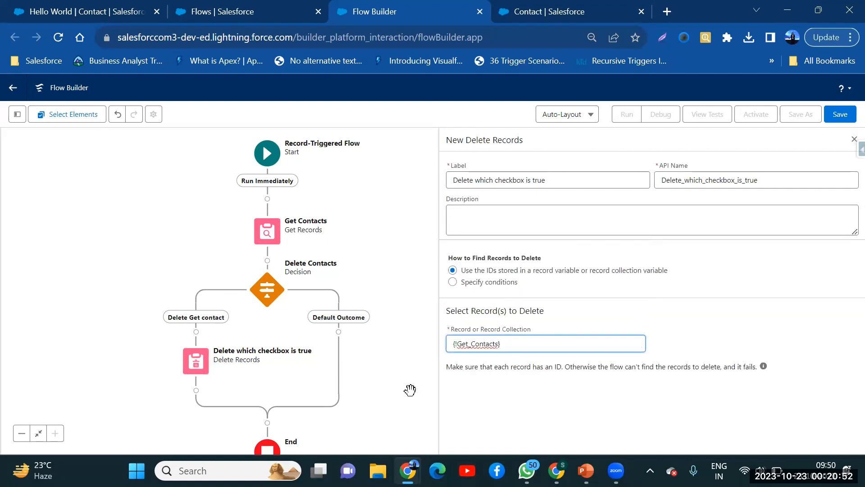
- Save the flow with the label Delete Contact Flow
{"action": "left_click", "coordinate": [835, 117]}
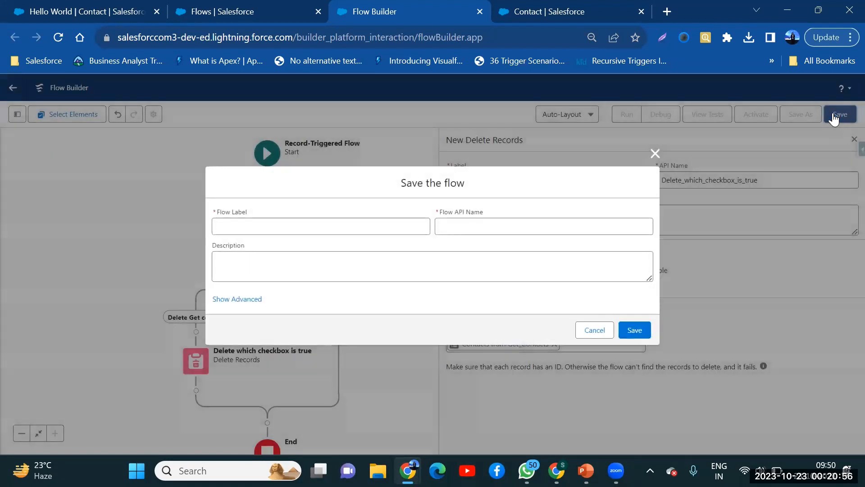
{"action": "left_click", "coordinate": [336, 222]}
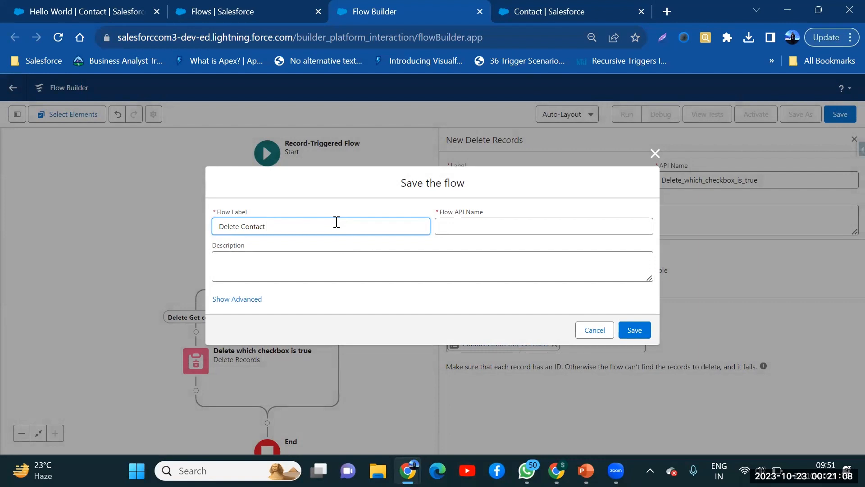
{"action": "type", "text": "w"}
{"action": "left_click", "coordinate": [472, 242]}
{"action": "left_click", "coordinate": [635, 329]}
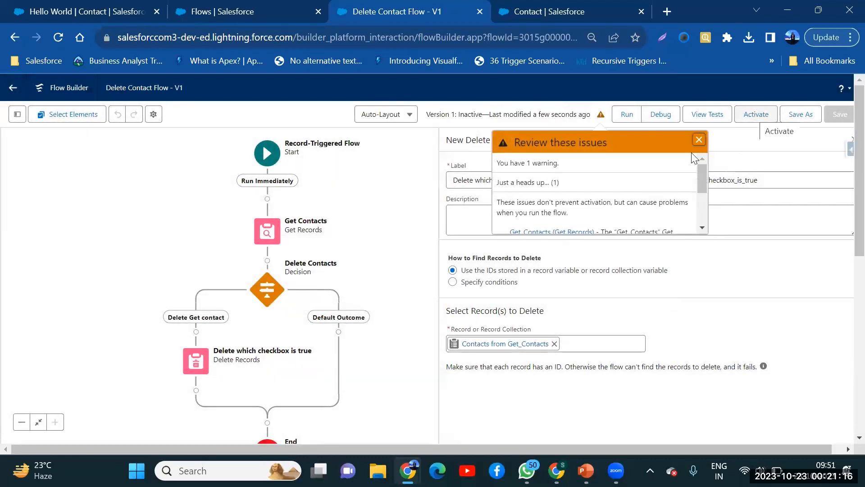
- Read through the issue reported for the saved flow and activate the flow
{"action": "scroll", "coordinate": [592, 208], "scroll_direction": "down", "scroll_amount": 3}
{"action": "scroll", "coordinate": [591, 208], "scroll_direction": "down", "scroll_amount": 2}
{"action": "scroll", "coordinate": [592, 209], "scroll_direction": "down", "scroll_amount": 1}
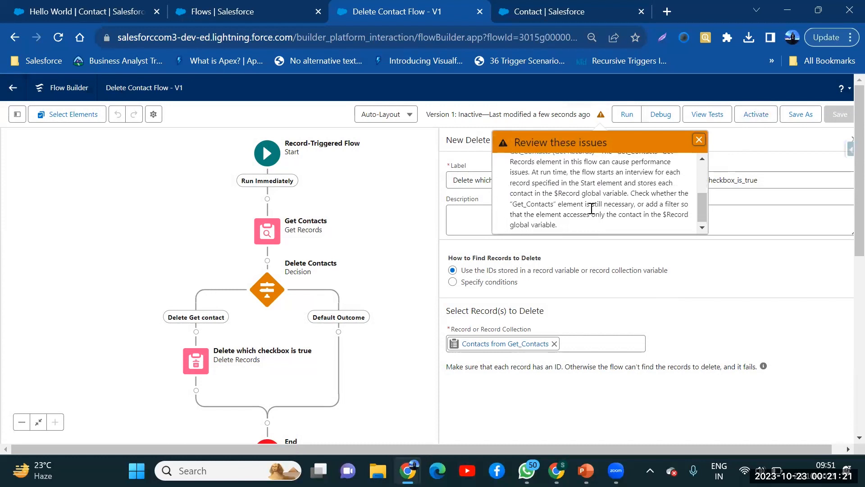
{"action": "left_click", "coordinate": [746, 116]}
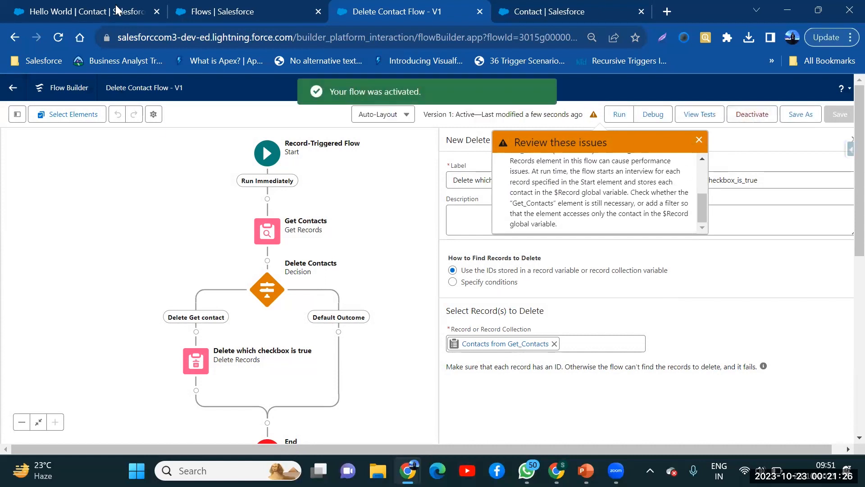
- Return to the contact records and show the details of the fourth contact in the recently viewed list
{"action": "left_click", "coordinate": [199, 11]}
{"action": "left_click", "coordinate": [85, 11]}
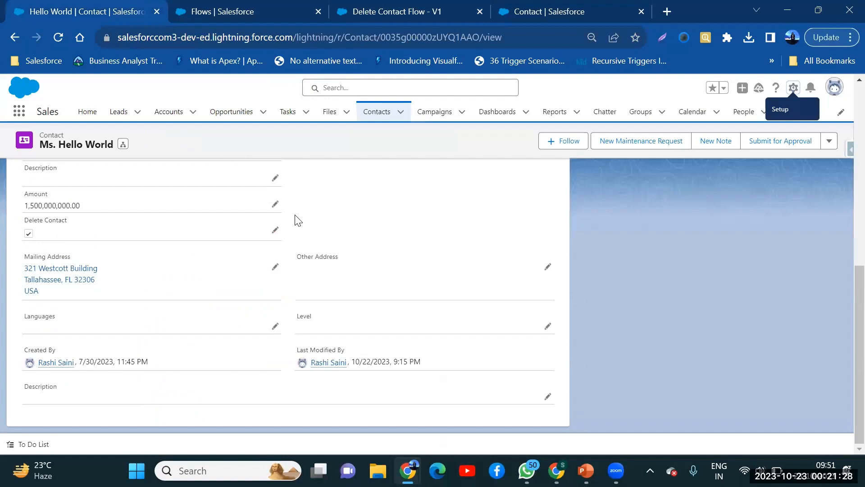
{"action": "scroll", "coordinate": [317, 244], "scroll_direction": "up", "scroll_amount": 6}
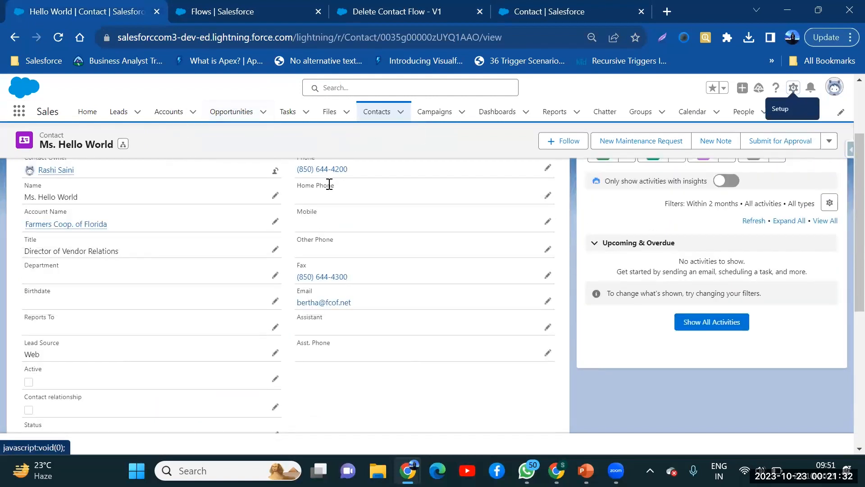
{"action": "left_click", "coordinate": [378, 114]}
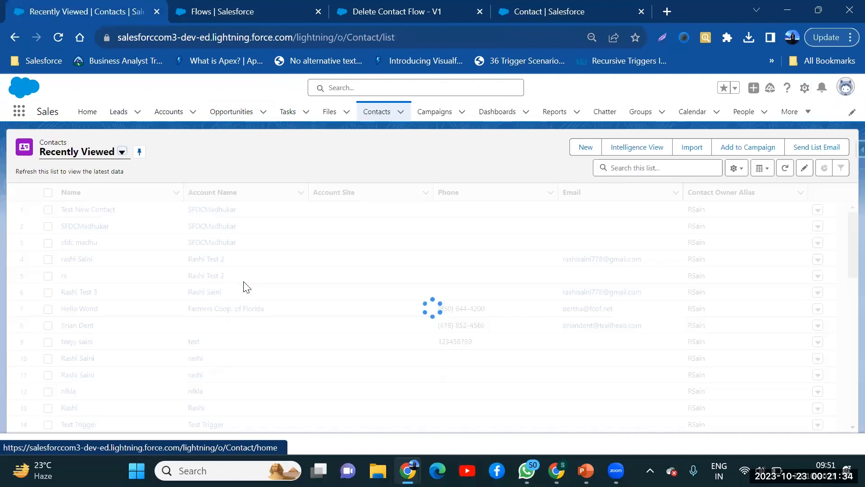
{"action": "left_click", "coordinate": [76, 276]}
{"action": "left_click", "coordinate": [83, 231]}
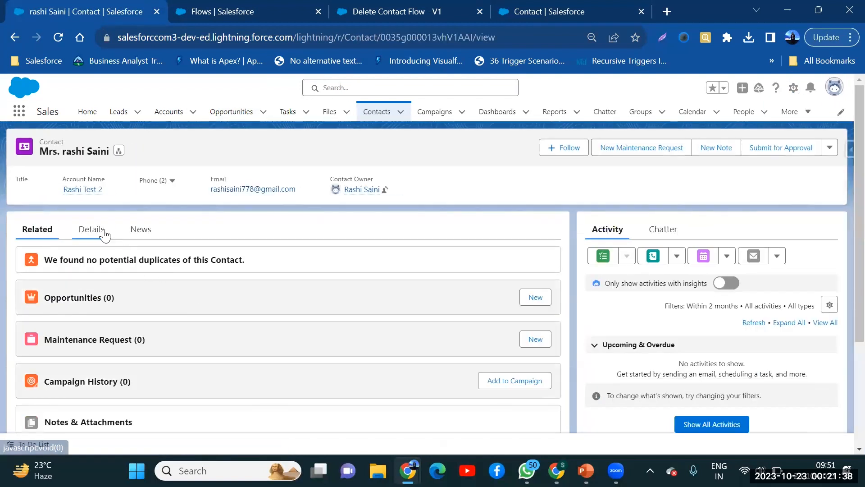
- Test the active flow by ticking the contact's Delete Contact checkbox and saving, and read the response
{"action": "scroll", "coordinate": [199, 342], "scroll_direction": "down", "scroll_amount": 10}
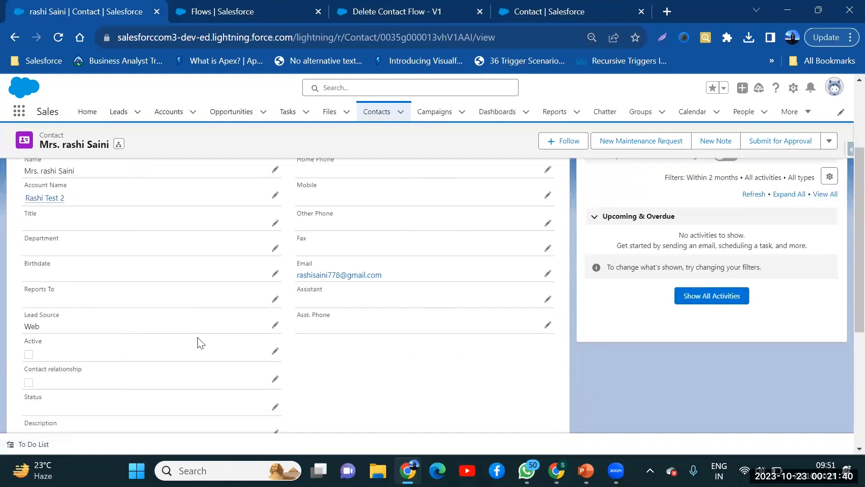
{"action": "scroll", "coordinate": [199, 341], "scroll_direction": "down", "scroll_amount": 1}
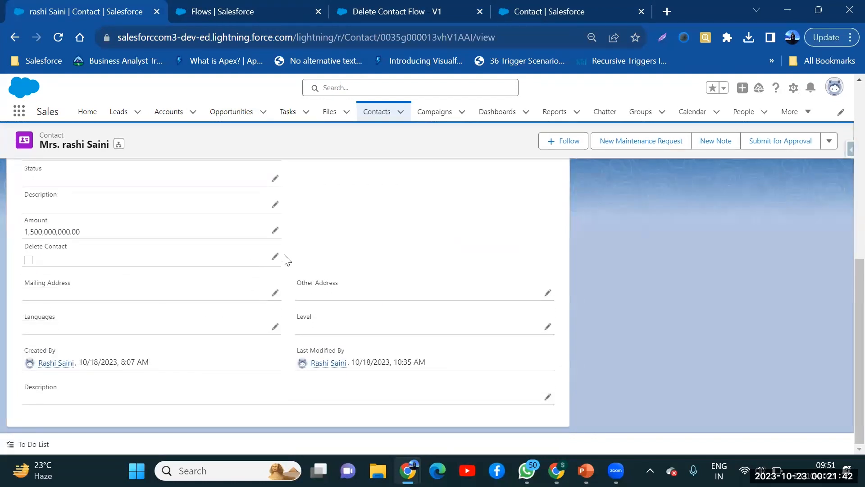
{"action": "left_click", "coordinate": [275, 261]}
{"action": "left_click", "coordinate": [33, 269]}
{"action": "left_click", "coordinate": [299, 413]}
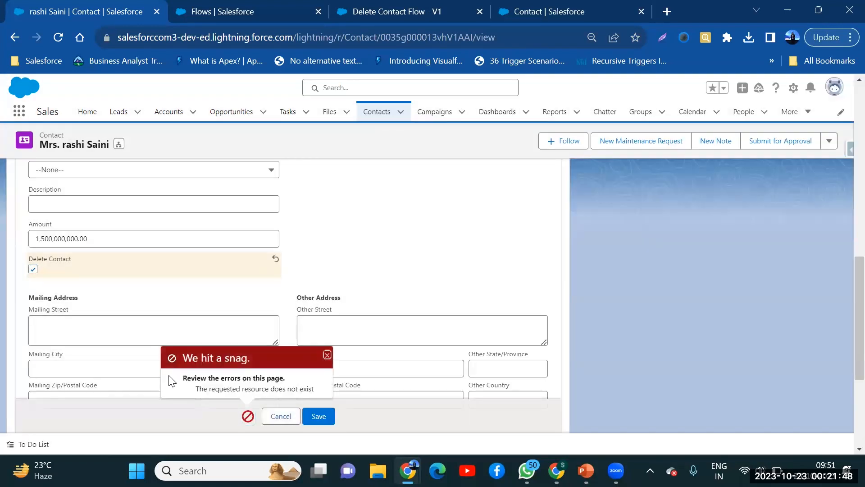
{"action": "left_click_drag", "start_coordinate": [188, 389], "coordinate": [322, 392]}
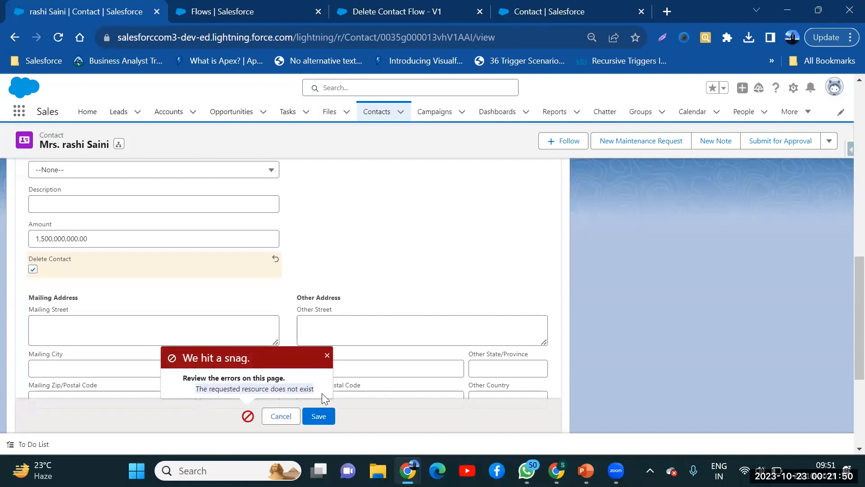
{"action": "scroll", "coordinate": [352, 307], "scroll_direction": "up", "scroll_amount": 10}
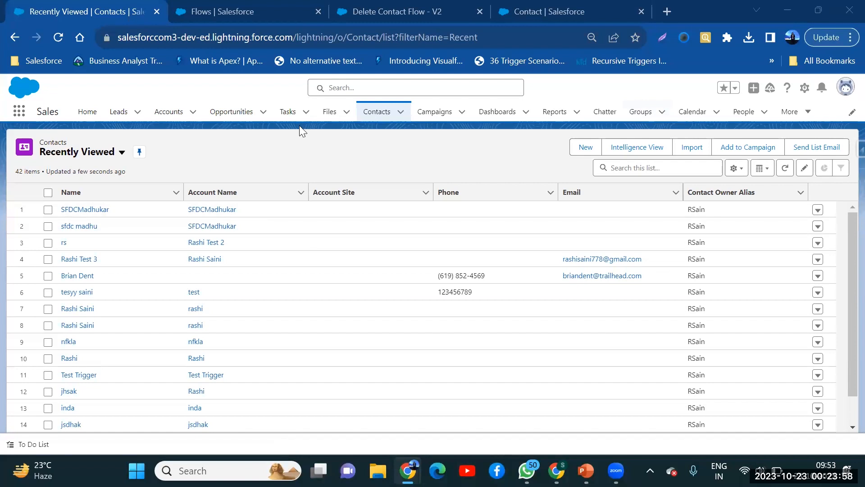
- Review Delete Contact Flow's trigger, its entry conditions, and how the delete records element finds the records to delete
{"action": "left_click", "coordinate": [386, 113]}
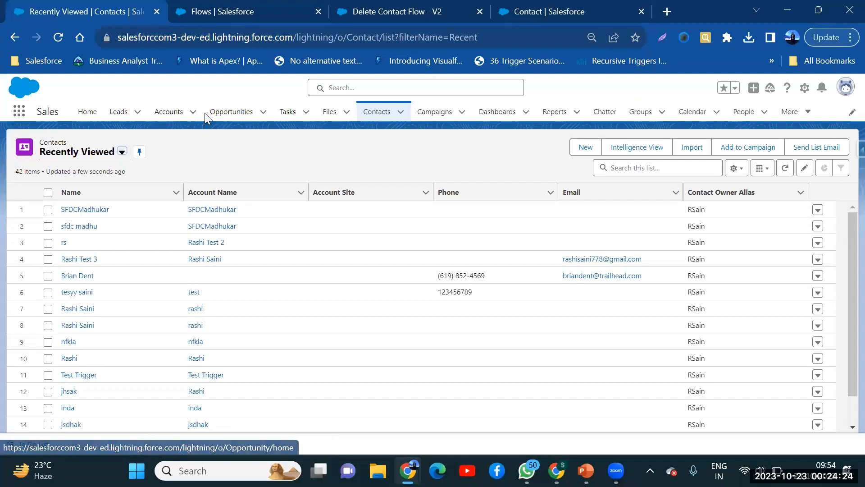
{"action": "left_click", "coordinate": [356, 7]}
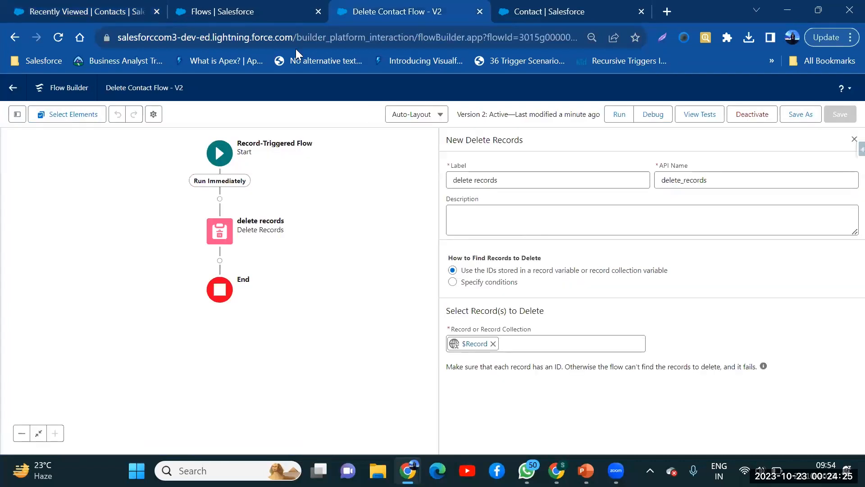
{"action": "left_click", "coordinate": [225, 152]}
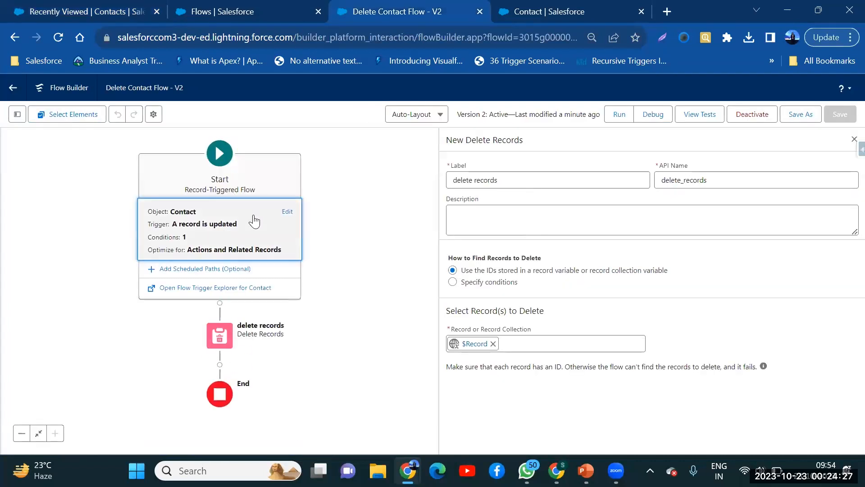
{"action": "left_click", "coordinate": [288, 211]}
{"action": "scroll", "coordinate": [424, 371], "scroll_direction": "down", "scroll_amount": 2}
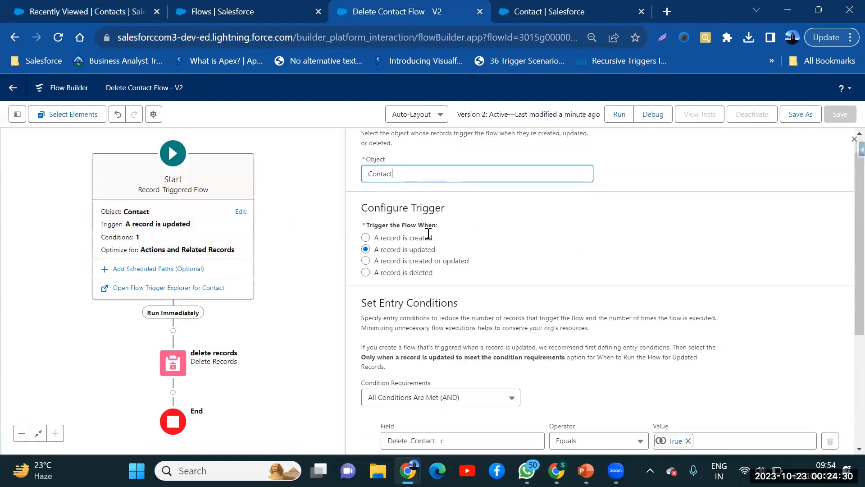
{"action": "scroll", "coordinate": [423, 370], "scroll_direction": "down", "scroll_amount": 2}
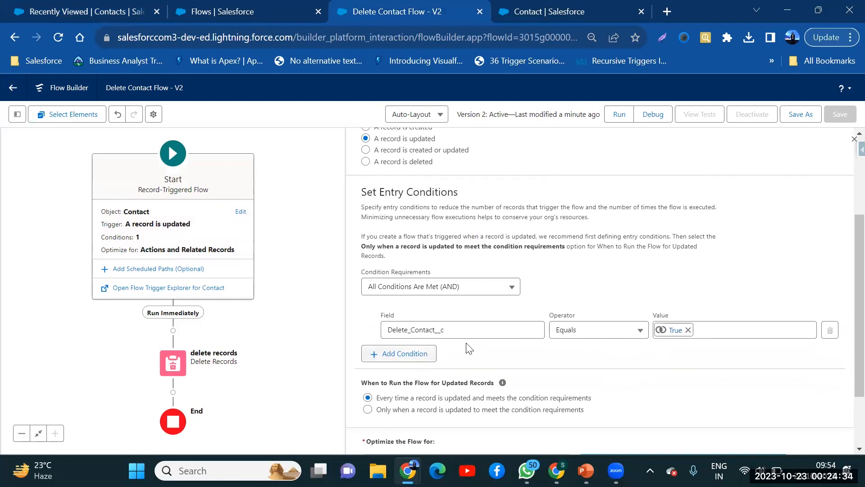
{"action": "left_click", "coordinate": [173, 363]}
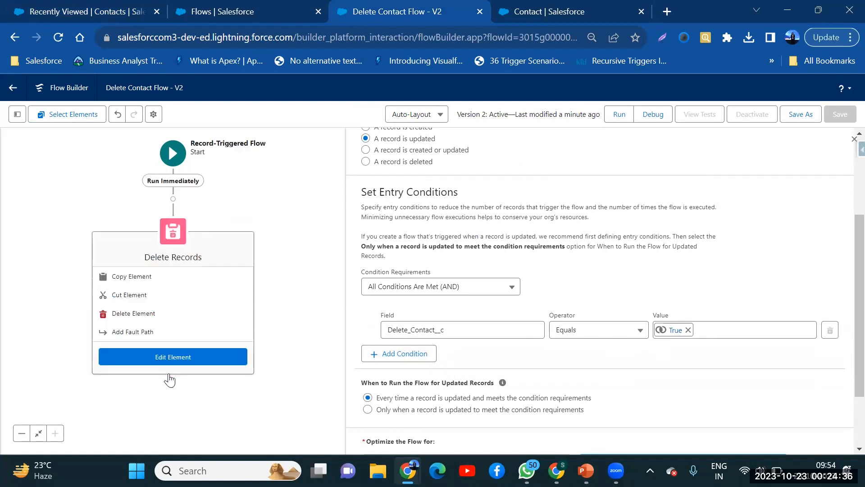
{"action": "left_click", "coordinate": [174, 356]}
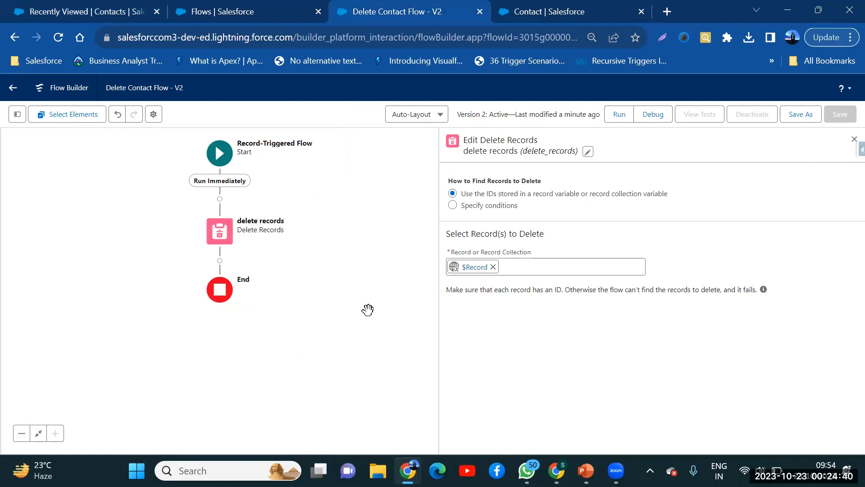
{"action": "triple_click", "coordinate": [468, 197]}
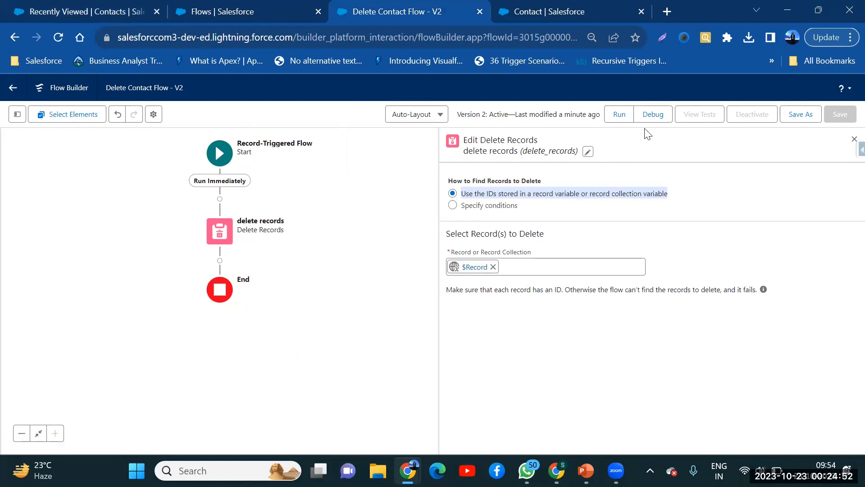
- Save Delete Contact Flow as a new version and activate that version
{"action": "left_click", "coordinate": [800, 116]}
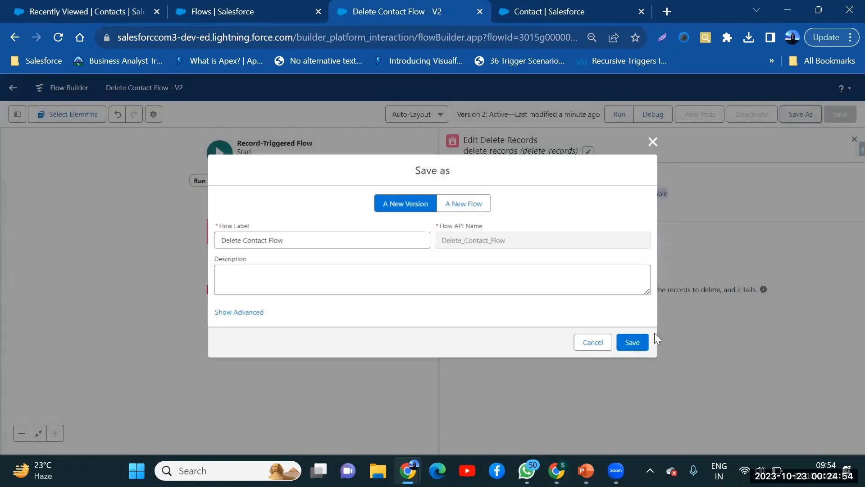
{"action": "left_click", "coordinate": [620, 344]}
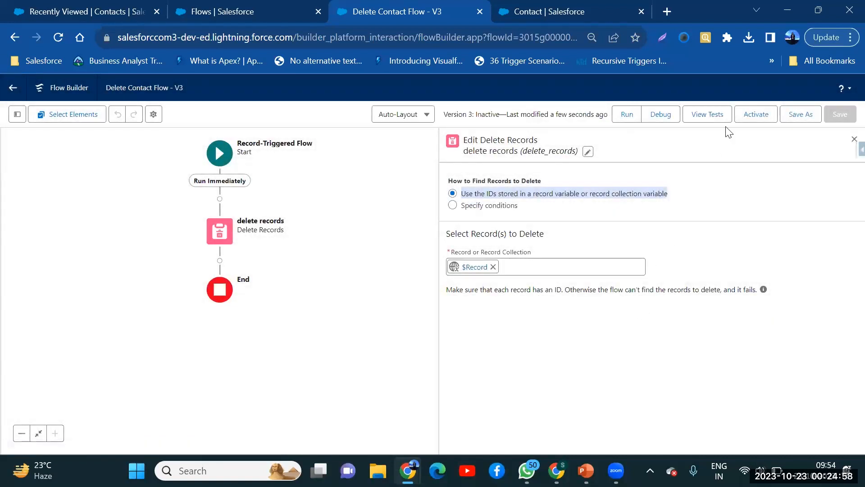
{"action": "left_click", "coordinate": [739, 118]}
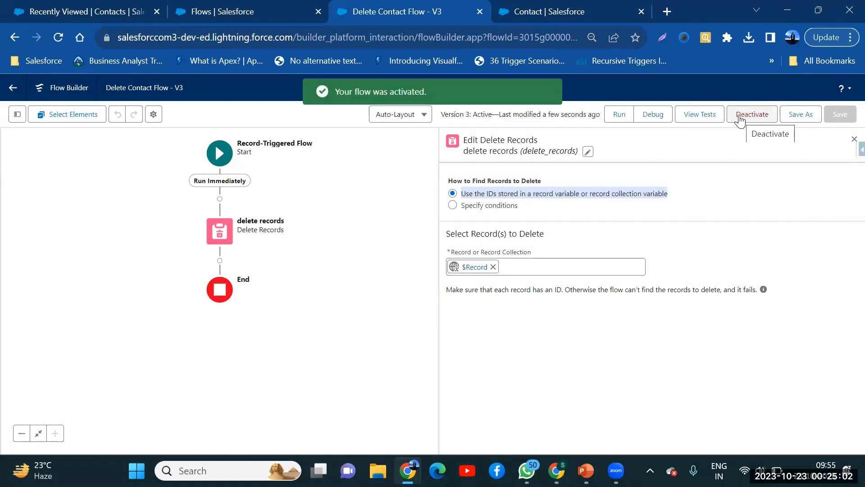
- Go back to the recently viewed contacts and open the fourth contact in the list
{"action": "left_click", "coordinate": [254, 9]}
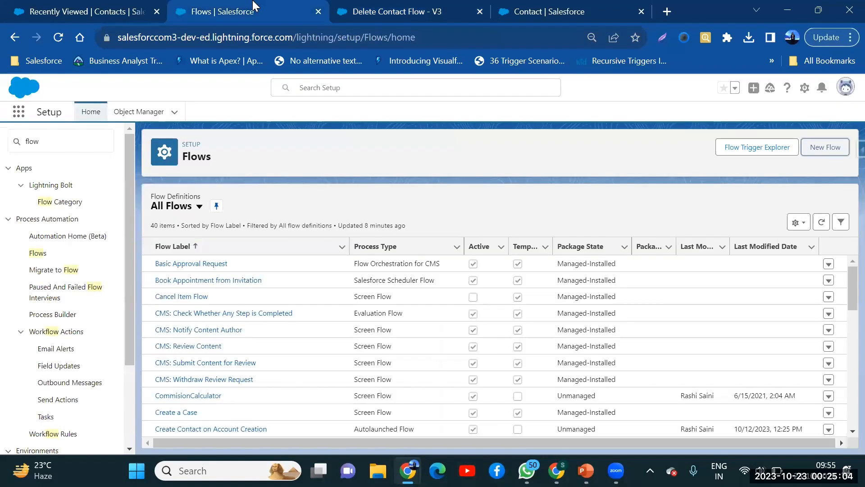
{"action": "left_click", "coordinate": [412, 10]}
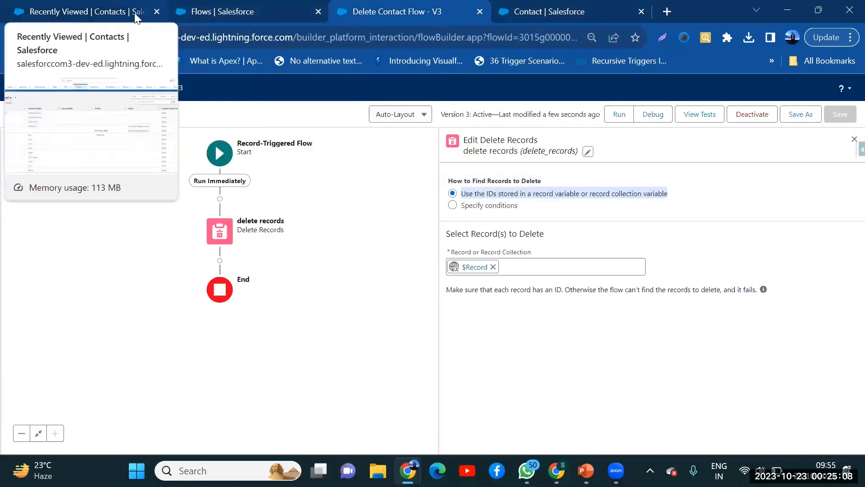
{"action": "left_click", "coordinate": [129, 15]}
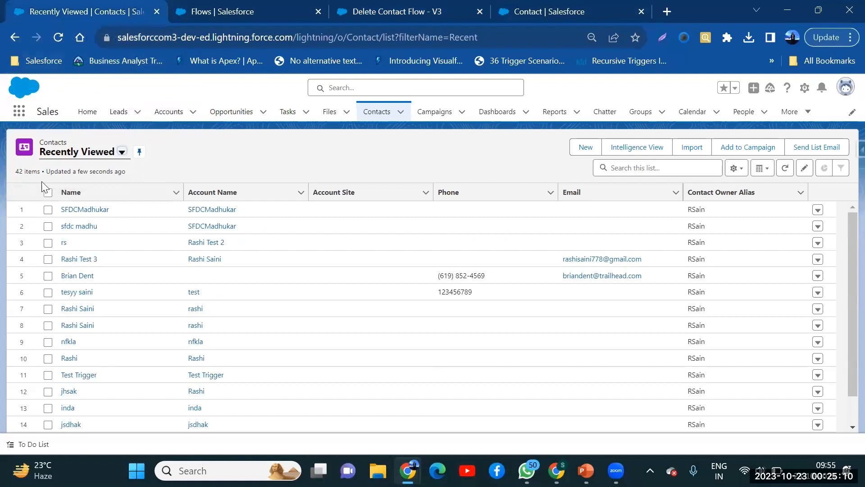
{"action": "left_click", "coordinate": [76, 262]}
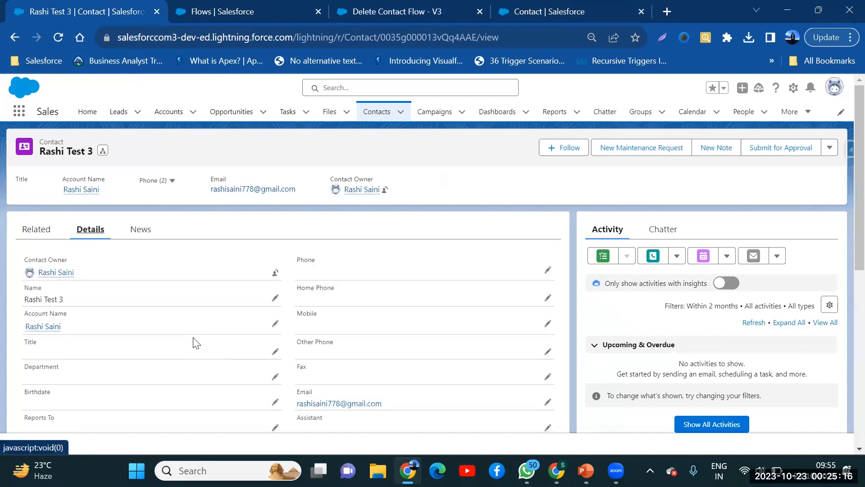
- Edit the opened contact, tick its Delete Contact checkbox and save the record
{"action": "left_click", "coordinate": [274, 376]}
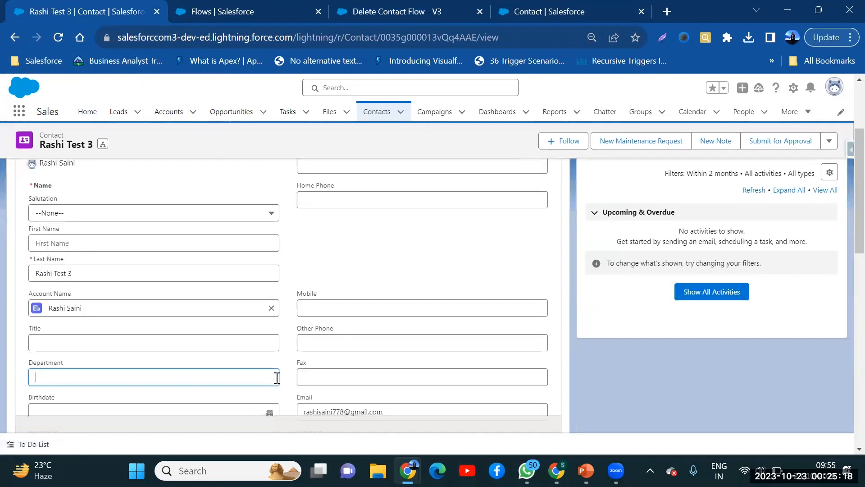
{"action": "scroll", "coordinate": [277, 377], "scroll_direction": "down", "scroll_amount": 8}
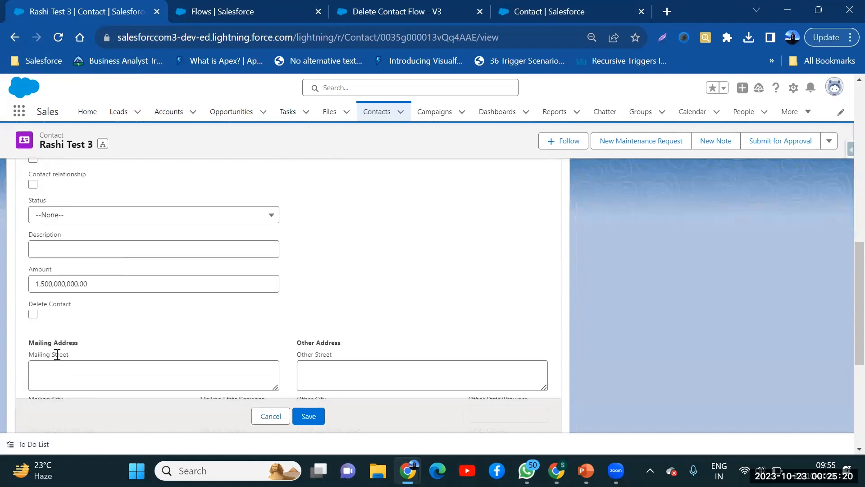
{"action": "scroll", "coordinate": [57, 355], "scroll_direction": "down", "scroll_amount": 2}
{"action": "left_click", "coordinate": [33, 236]}
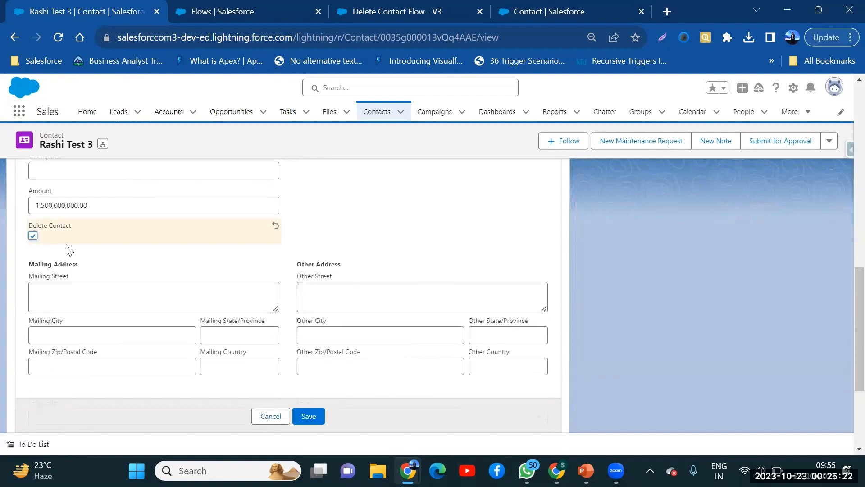
{"action": "left_click", "coordinate": [307, 415]}
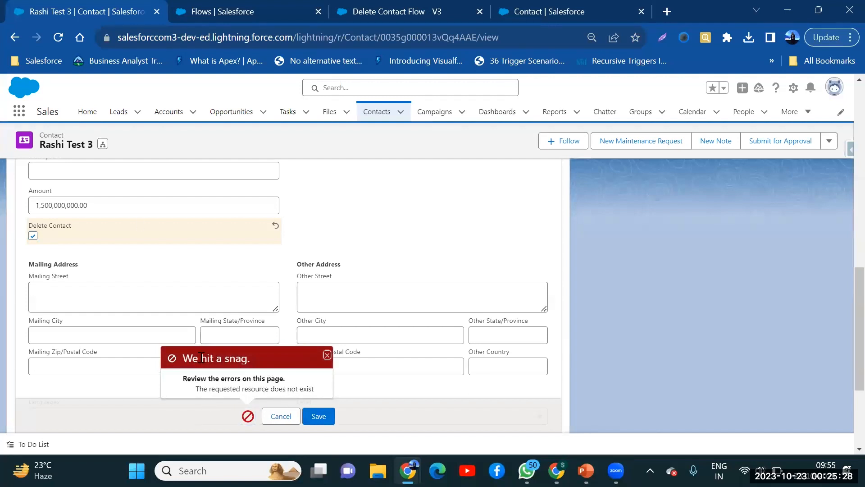
- Reload the contact's page, check the contacts list for the deleted record, and return to Delete Contact Flow
{"action": "left_click", "coordinate": [60, 37]}
{"action": "left_click", "coordinate": [502, 139]}
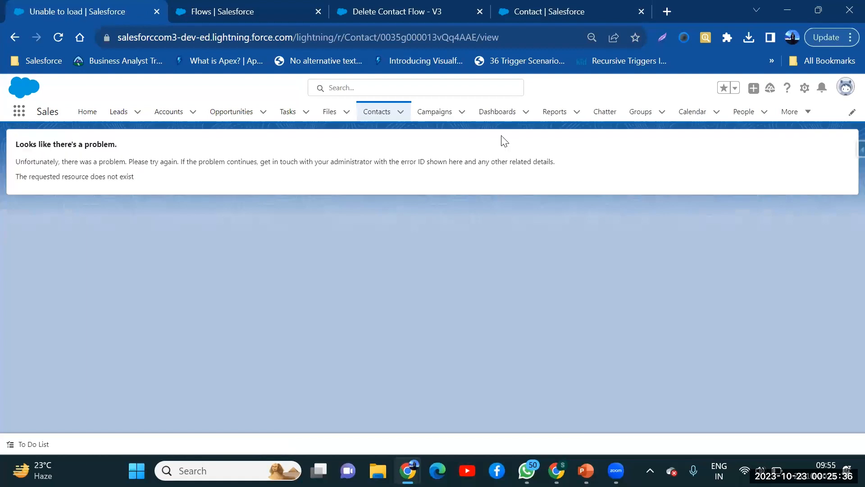
{"action": "left_click", "coordinate": [377, 116]}
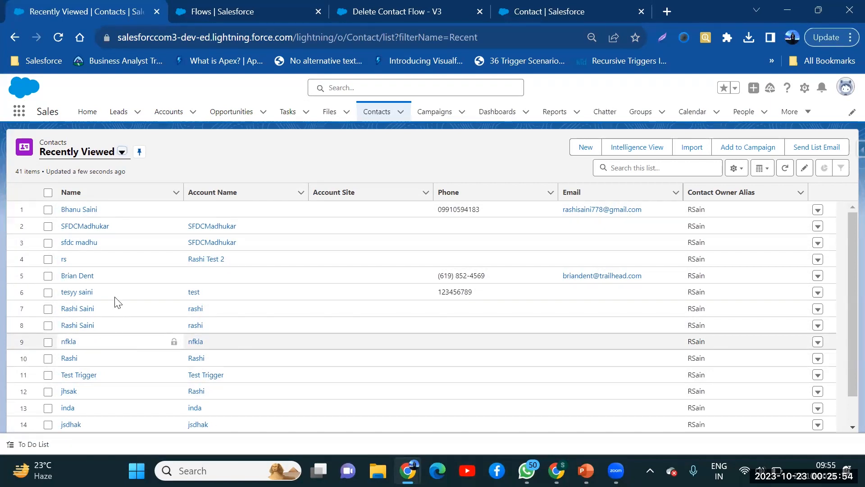
{"action": "left_click", "coordinate": [535, 17]}
{"action": "left_click", "coordinate": [414, 16]}
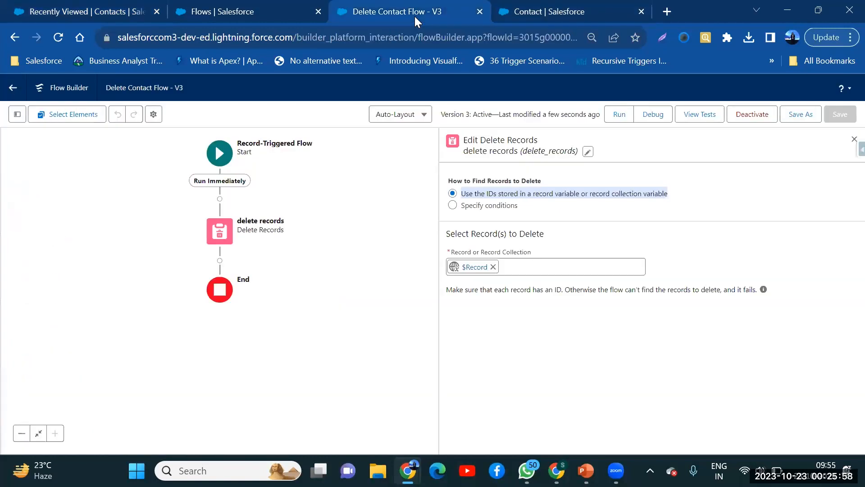